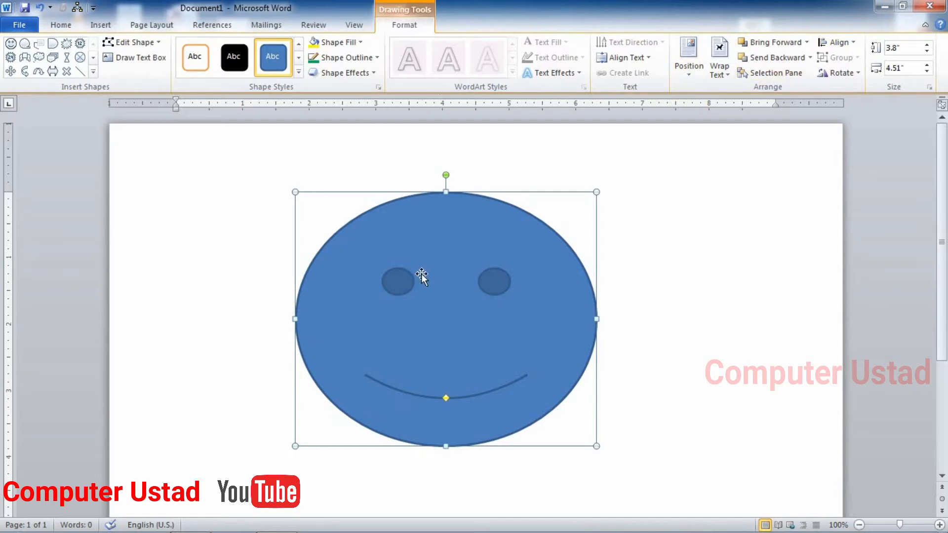
Drag the 3.8" by 4.51" blue smiley a little right, toward the page's centre
{"action": "left_click_drag", "start_coordinate": [583, 270], "coordinate": [418, 264]}
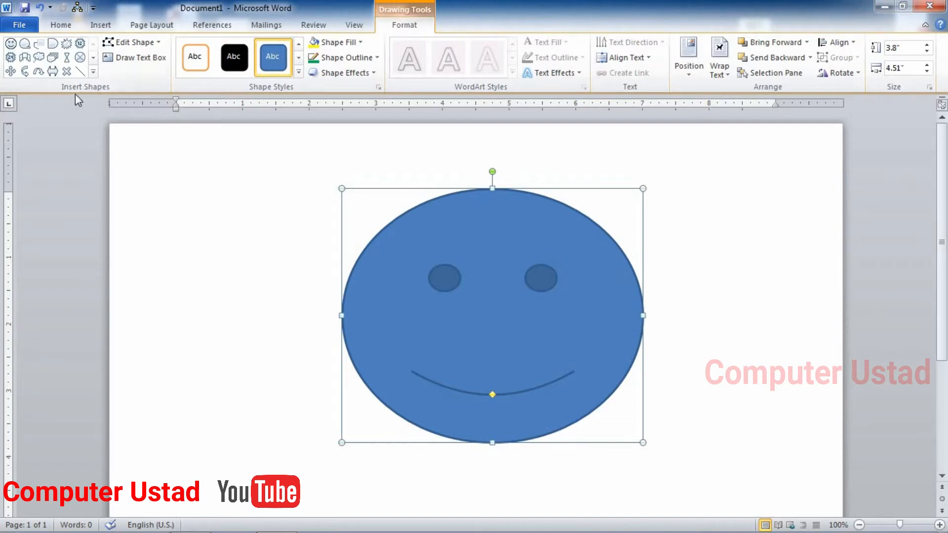
{"action": "left_click", "coordinate": [92, 74]}
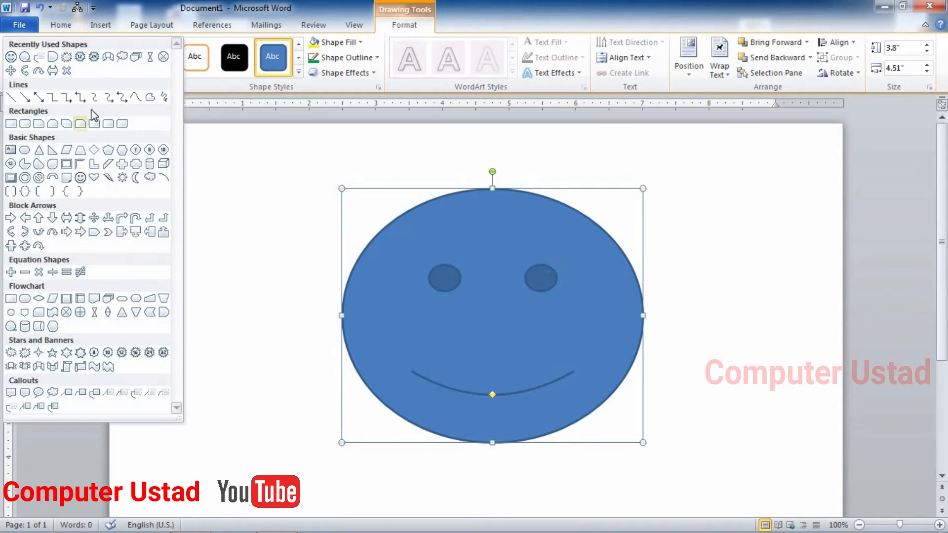
{"action": "left_click", "coordinate": [241, 304]}
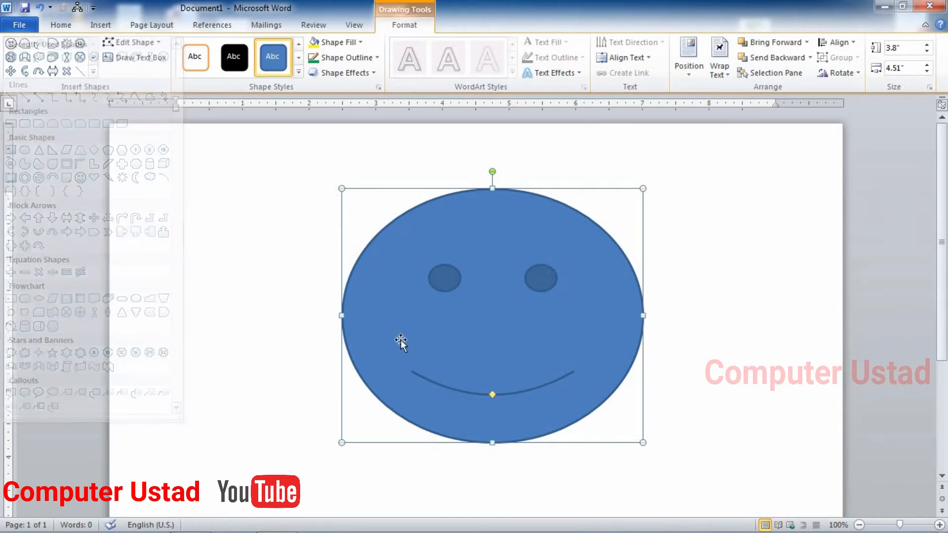
{"action": "left_click", "coordinate": [51, 71]}
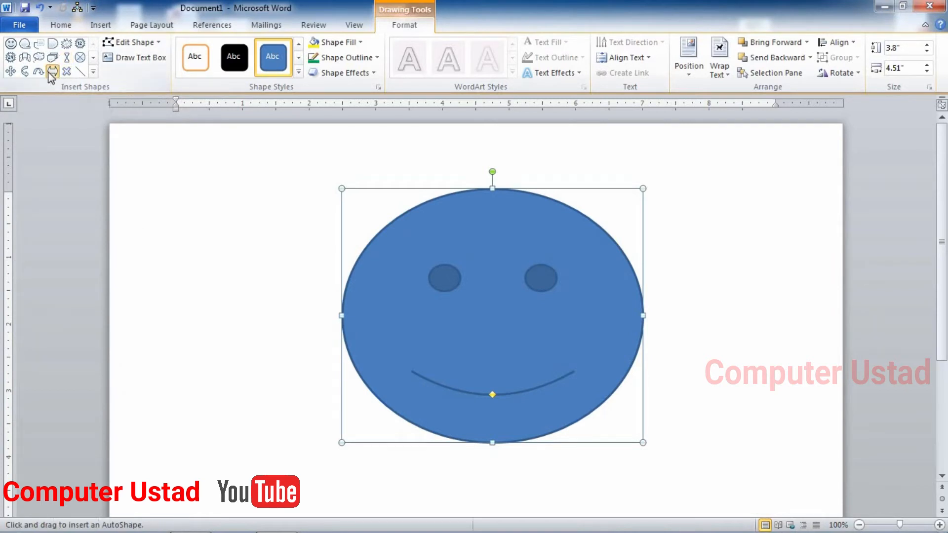
{"action": "left_click_drag", "start_coordinate": [135, 228], "coordinate": [324, 327]}
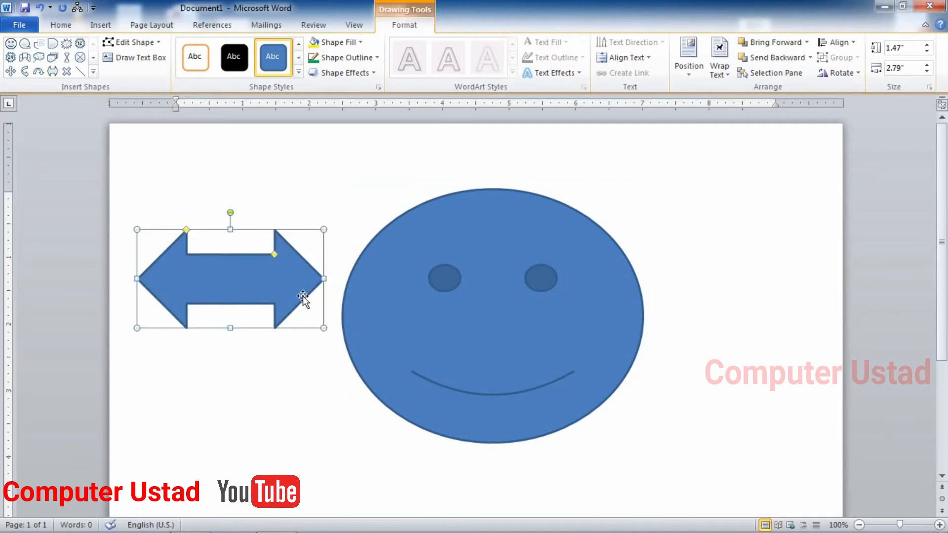
{"action": "key", "text": "Delete"}
{"action": "left_click", "coordinate": [430, 307]}
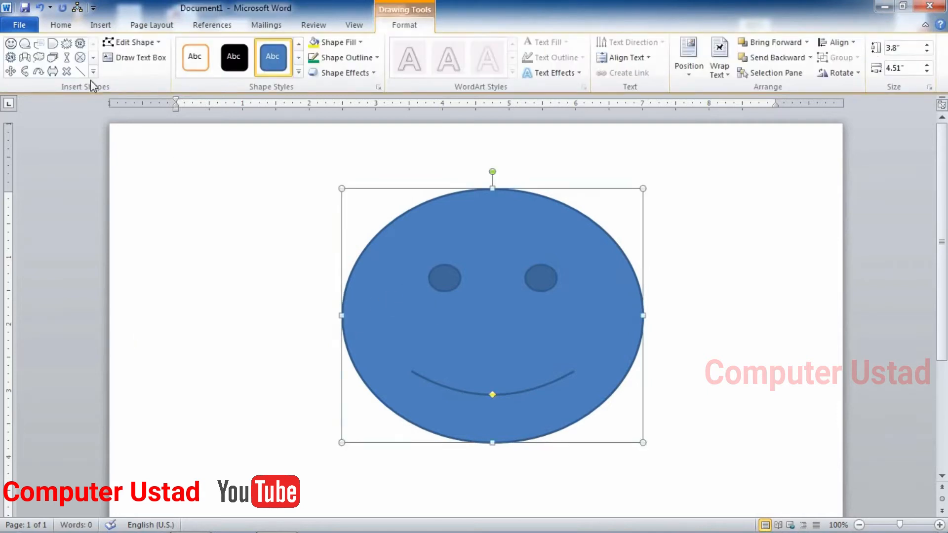
{"action": "left_click", "coordinate": [80, 57]}
{"action": "left_click_drag", "start_coordinate": [195, 256], "coordinate": [316, 385]}
{"action": "key", "text": "Delete"}
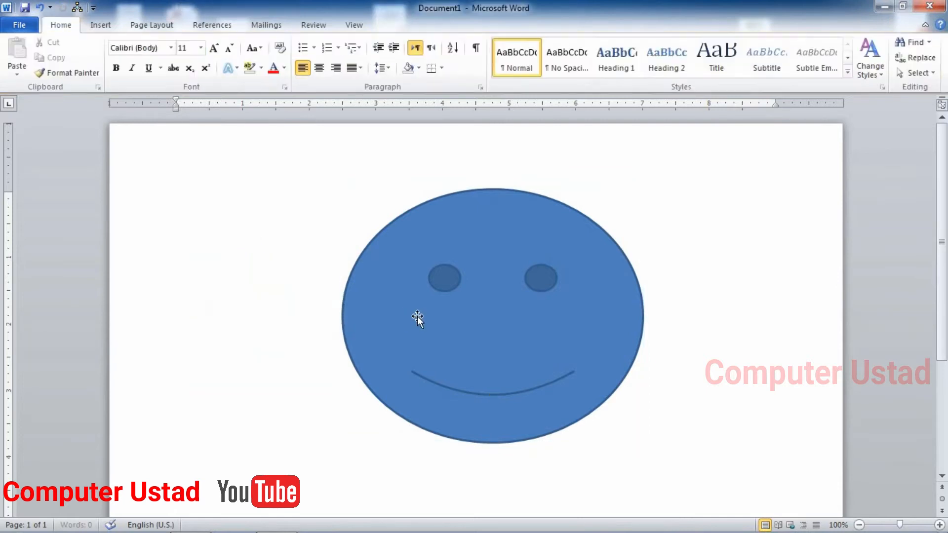
{"action": "left_click", "coordinate": [417, 317]}
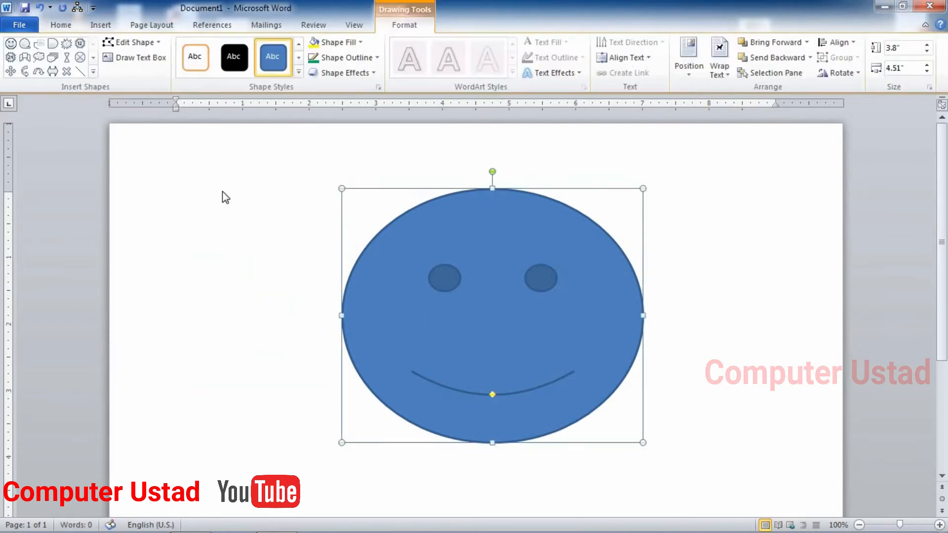
{"action": "left_click", "coordinate": [158, 44]}
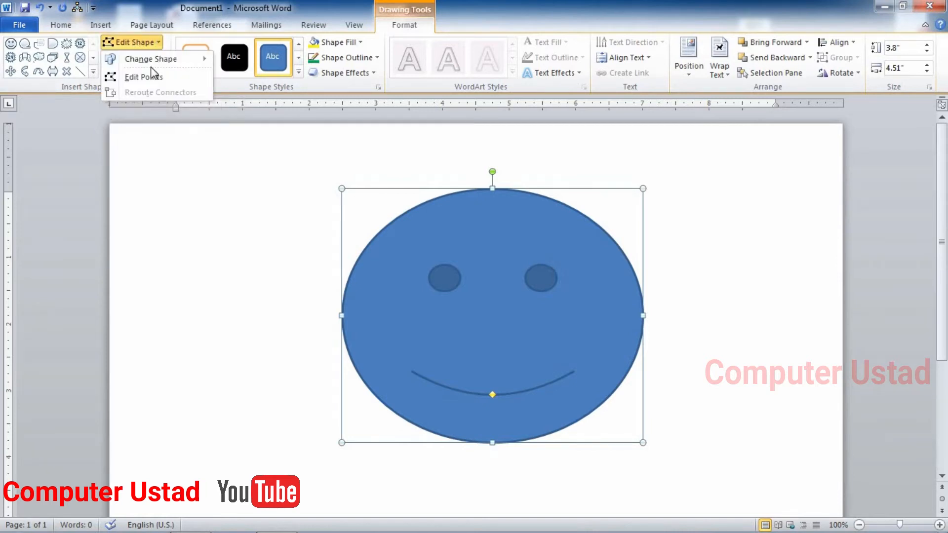
{"action": "mouse_move", "coordinate": [160, 60]}
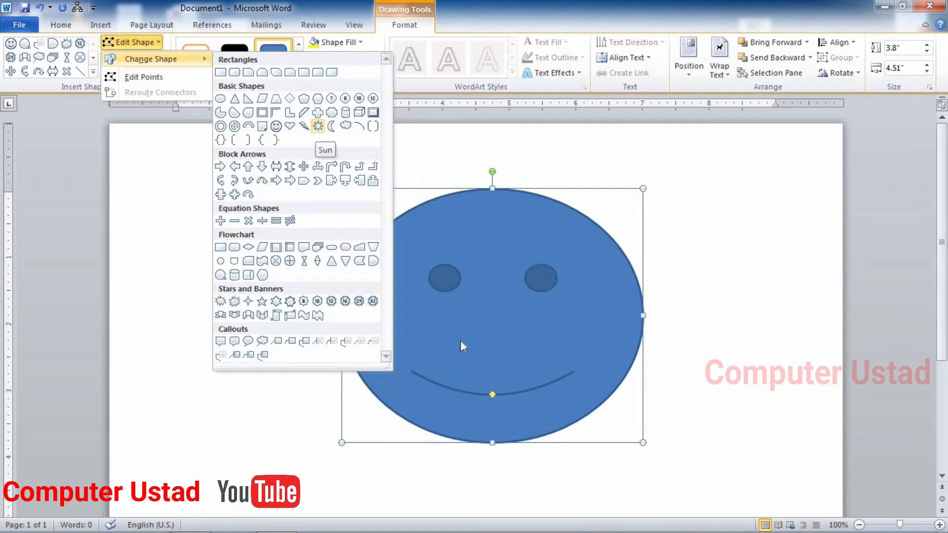
{"action": "left_click", "coordinate": [318, 127]}
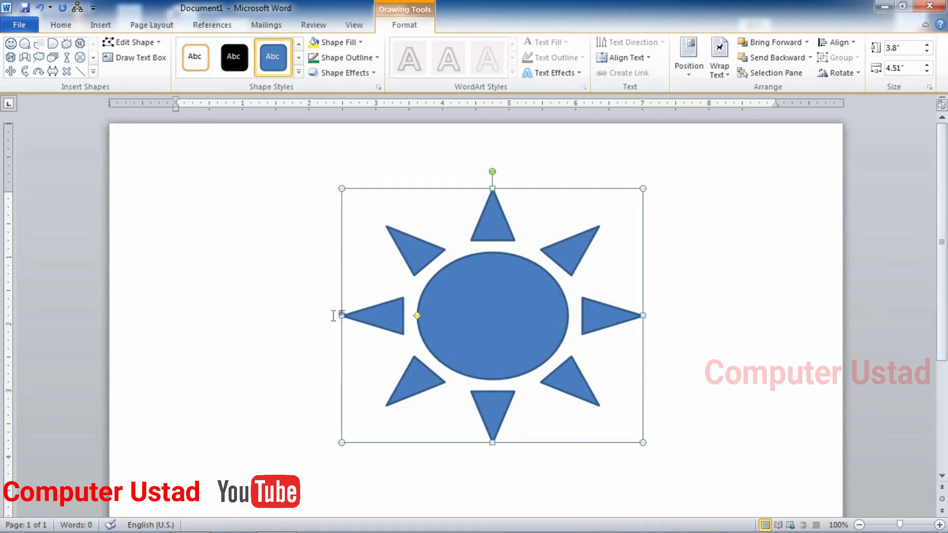
{"action": "left_click", "coordinate": [154, 43]}
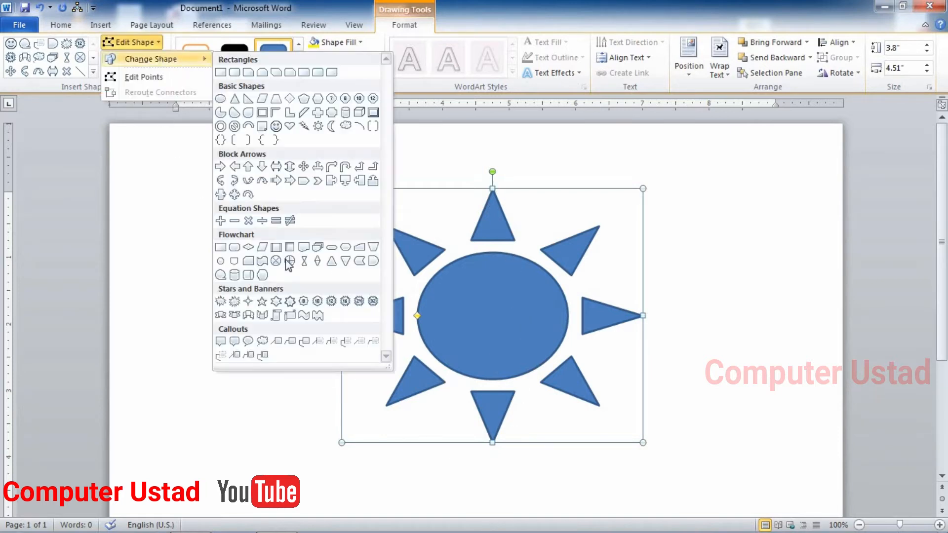
{"action": "left_click", "coordinate": [248, 274]}
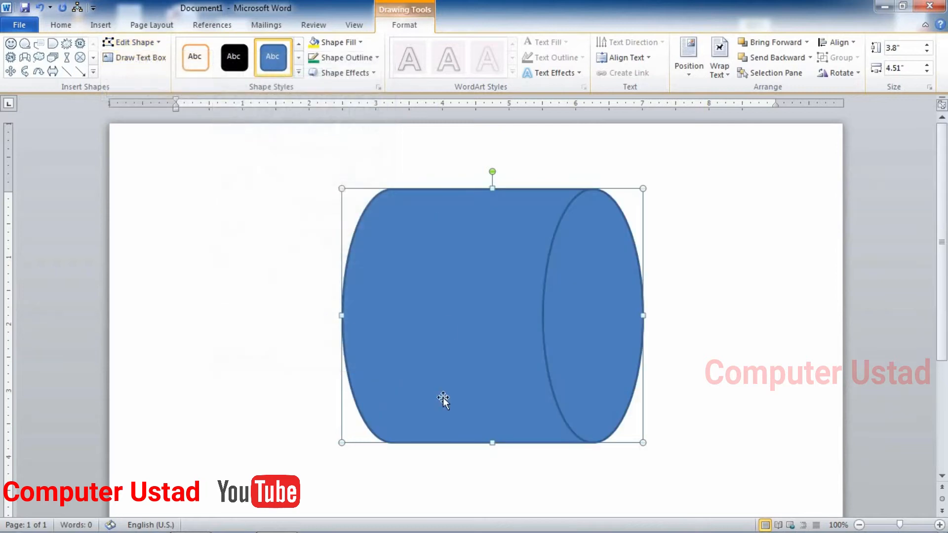
{"action": "left_click", "coordinate": [153, 43]}
{"action": "mouse_move", "coordinate": [159, 59]}
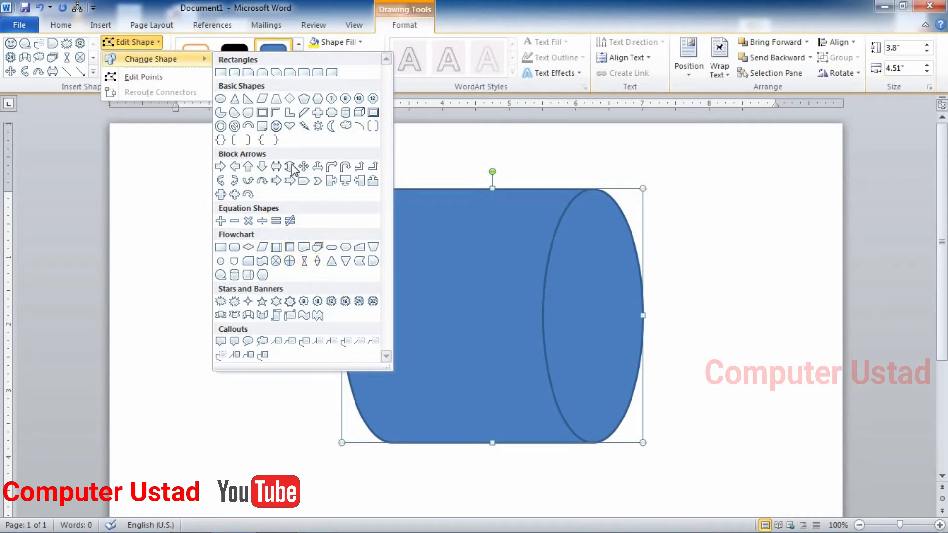
{"action": "left_click", "coordinate": [276, 127]}
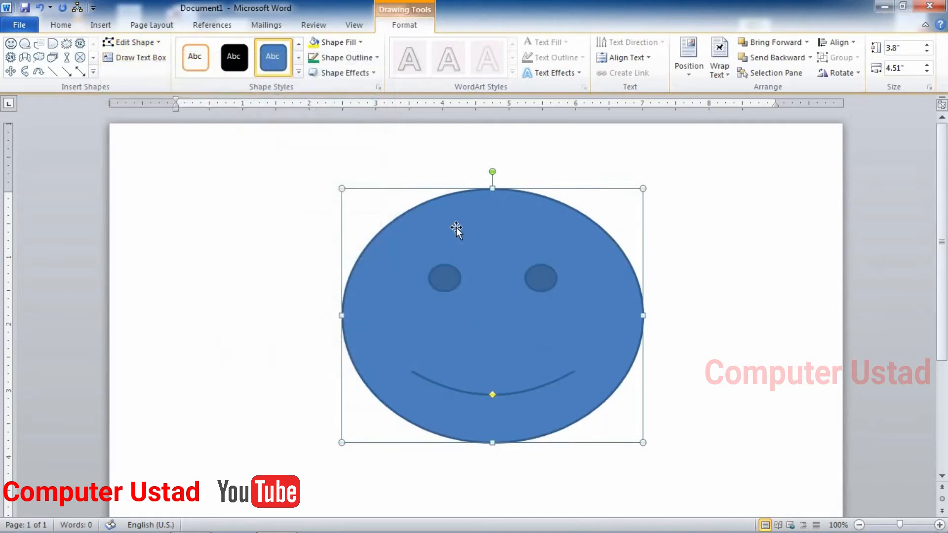
{"action": "left_click", "coordinate": [157, 40]}
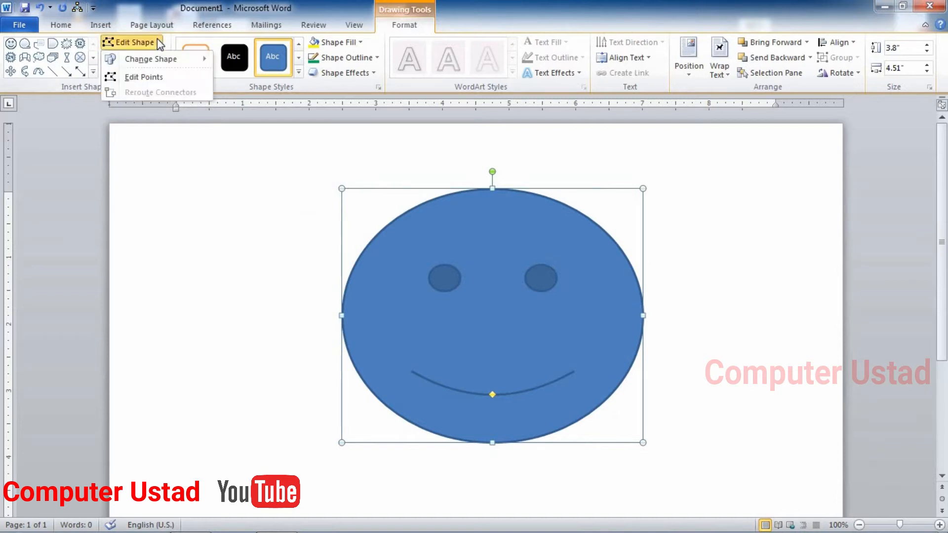
{"action": "left_click", "coordinate": [124, 79]}
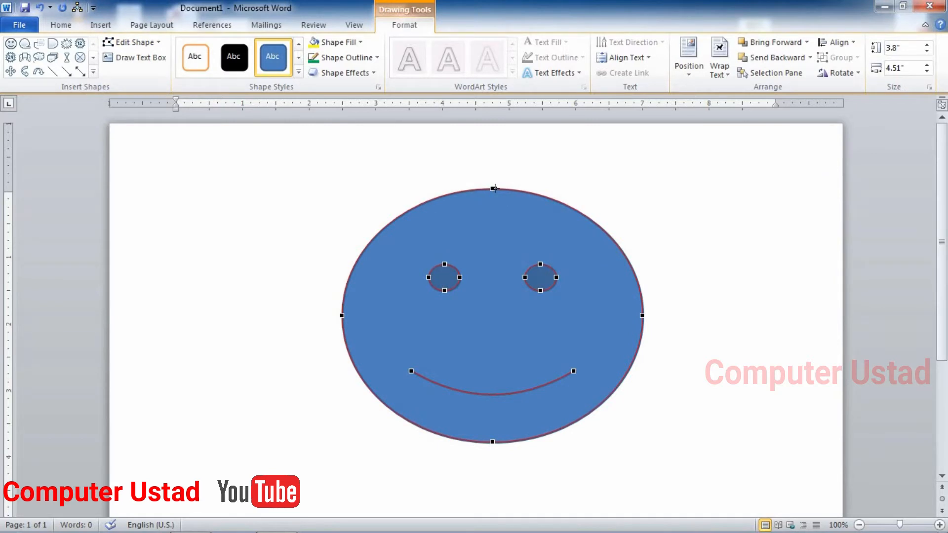
{"action": "left_click_drag", "start_coordinate": [494, 187], "coordinate": [495, 163]}
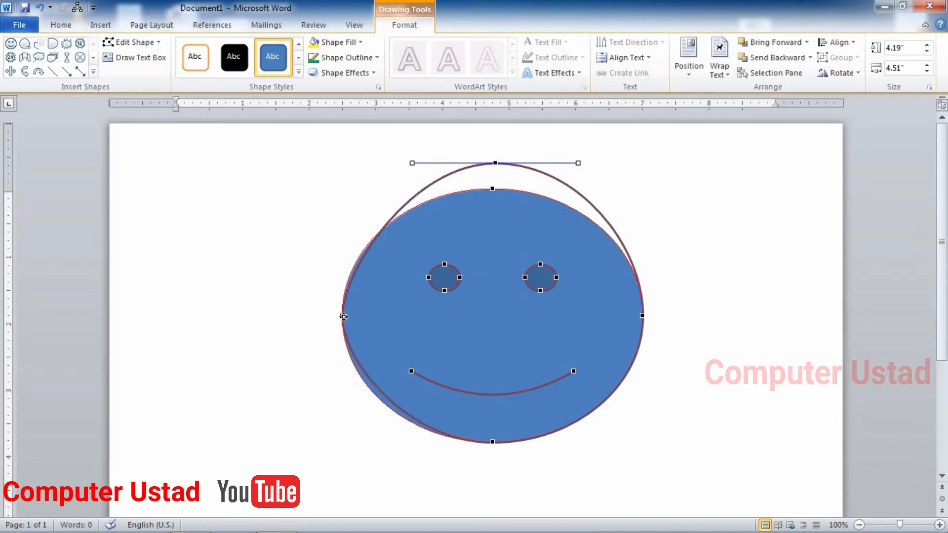
{"action": "left_click_drag", "start_coordinate": [341, 315], "coordinate": [282, 326]}
{"action": "left_click_drag", "start_coordinate": [489, 440], "coordinate": [502, 488]}
{"action": "left_click_drag", "start_coordinate": [640, 315], "coordinate": [717, 304]}
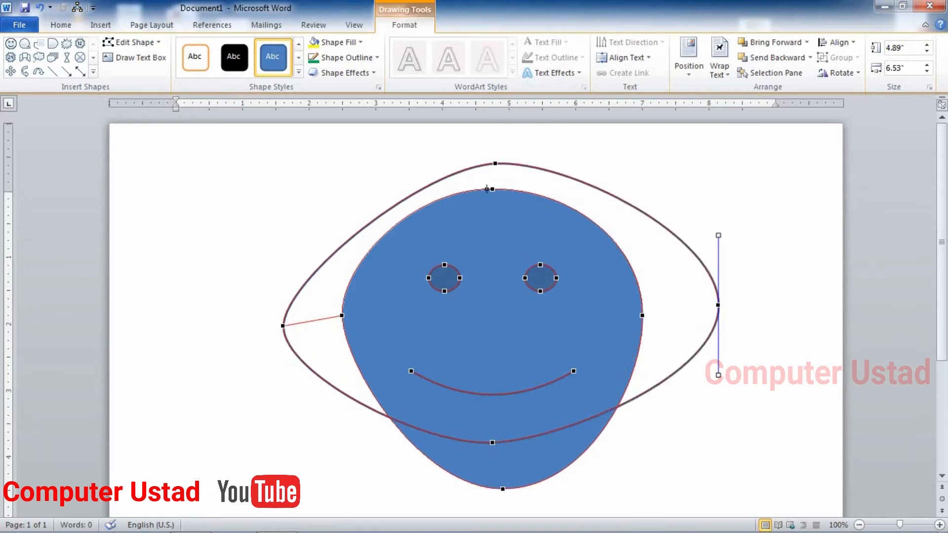
{"action": "left_click_drag", "start_coordinate": [494, 190], "coordinate": [495, 163]}
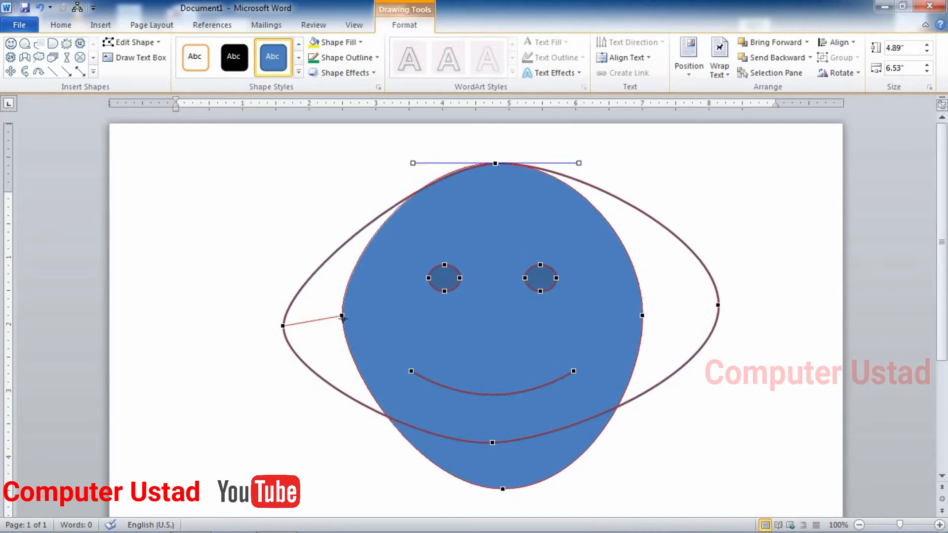
{"action": "left_click_drag", "start_coordinate": [342, 317], "coordinate": [293, 329]}
{"action": "left_click_drag", "start_coordinate": [444, 264], "coordinate": [468, 233]}
{"action": "left_click_drag", "start_coordinate": [460, 278], "coordinate": [492, 296]}
{"action": "left_click_drag", "start_coordinate": [409, 369], "coordinate": [383, 286]}
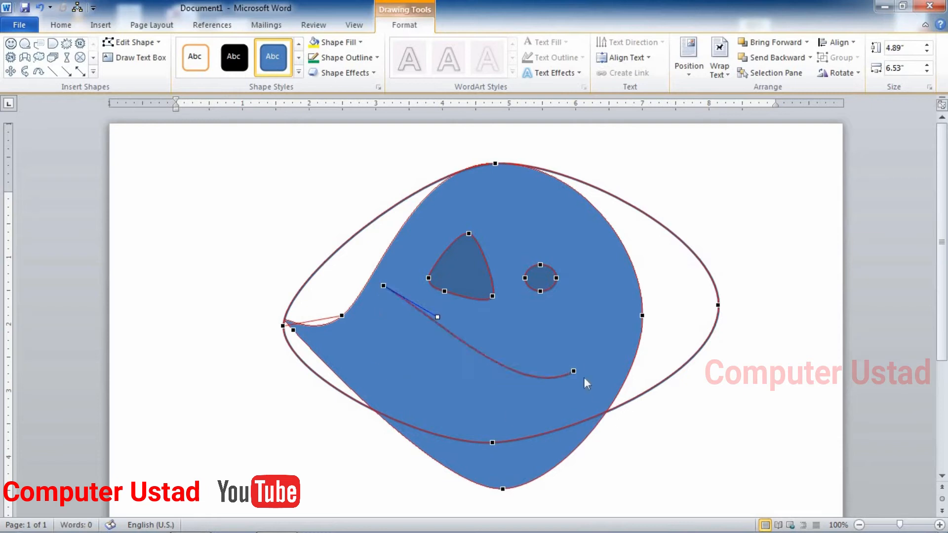
{"action": "left_click_drag", "start_coordinate": [573, 371], "coordinate": [626, 299]}
{"action": "left_click", "coordinate": [469, 377]}
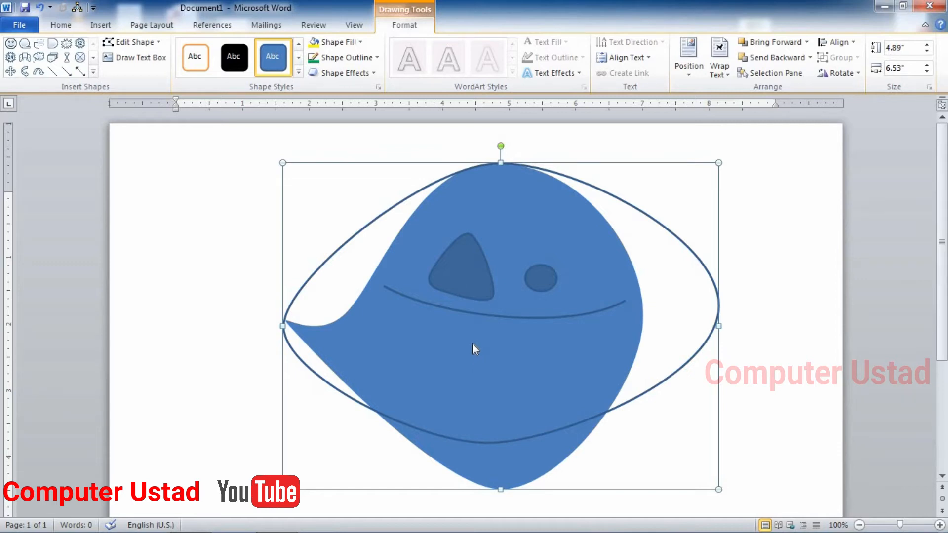
{"action": "key", "text": "ctrl+z"}
{"action": "key", "text": "ctrl+z"}
{"action": "key", "text": "ctrl+z"}
{"action": "key", "text": "ctrl+z"}
{"action": "key", "text": "ctrl+z"}
{"action": "key", "text": "ctrl+z"}
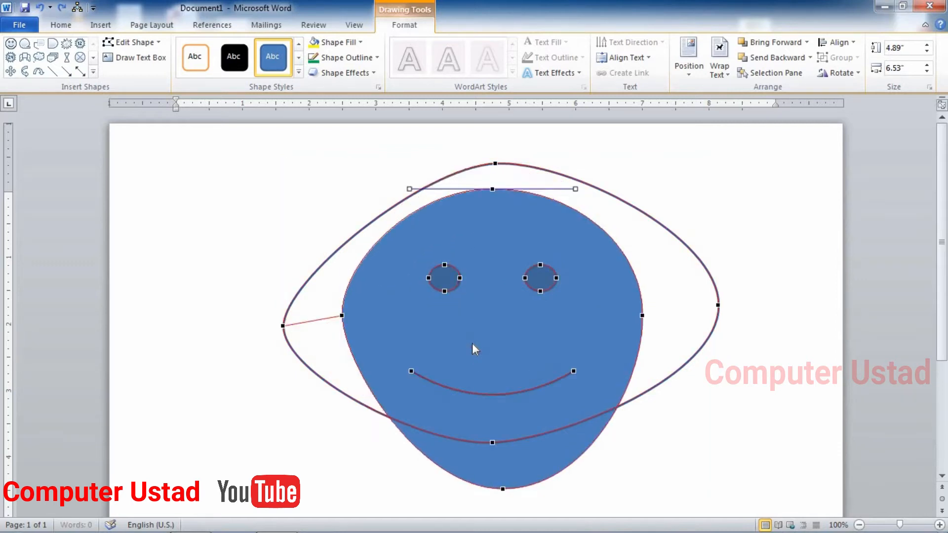
{"action": "key", "text": "ctrl+z"}
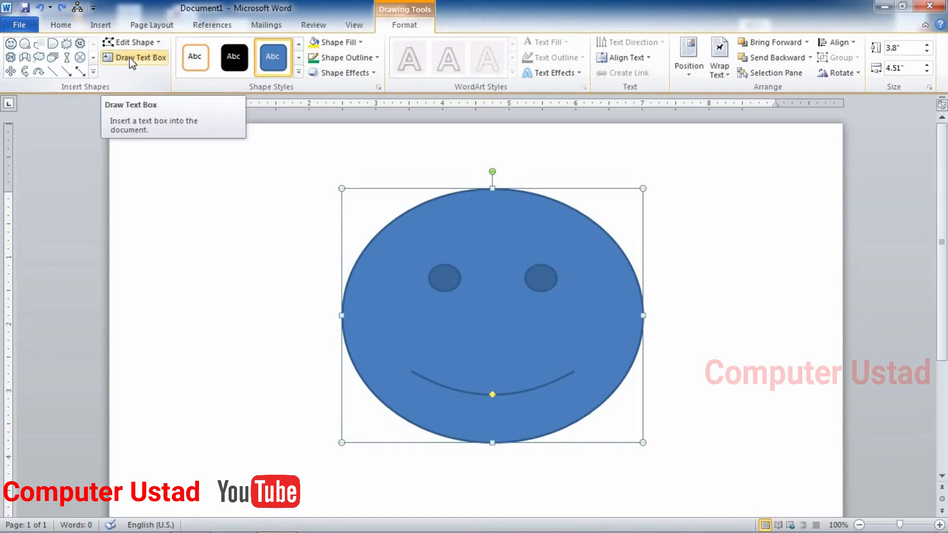
Draw a text box left of the smiley and type a name and country into it
{"action": "left_click", "coordinate": [130, 57]}
{"action": "left_click_drag", "start_coordinate": [162, 198], "coordinate": [228, 253]}
{"action": "left_click_drag", "start_coordinate": [304, 330], "coordinate": [318, 340]}
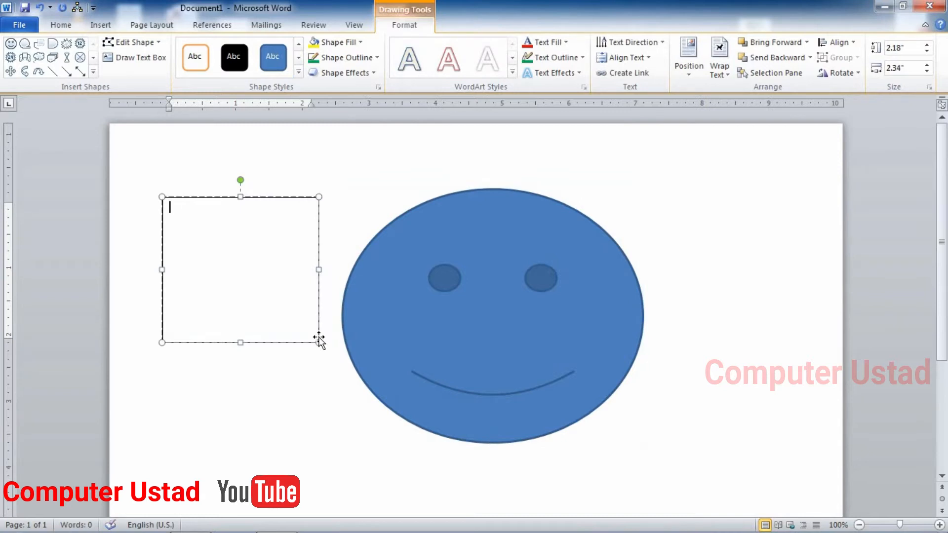
{"action": "key", "text": "Return"}
{"action": "key", "text": "Return"}
{"action": "type", "text": "pakistan"}
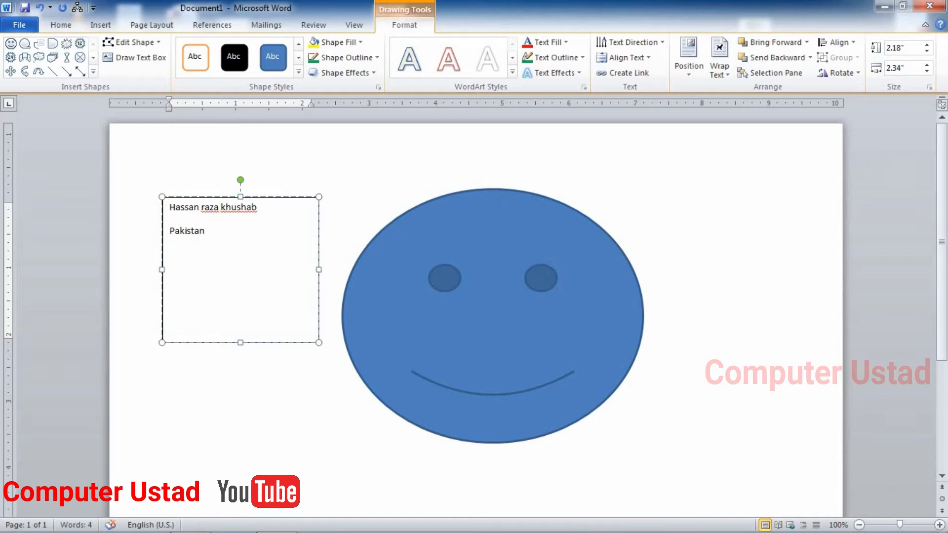
Shrink the text box, then delete it and leave the smiley selected
{"action": "left_click", "coordinate": [316, 344]}
{"action": "left_click_drag", "start_coordinate": [316, 344], "coordinate": [310, 295]}
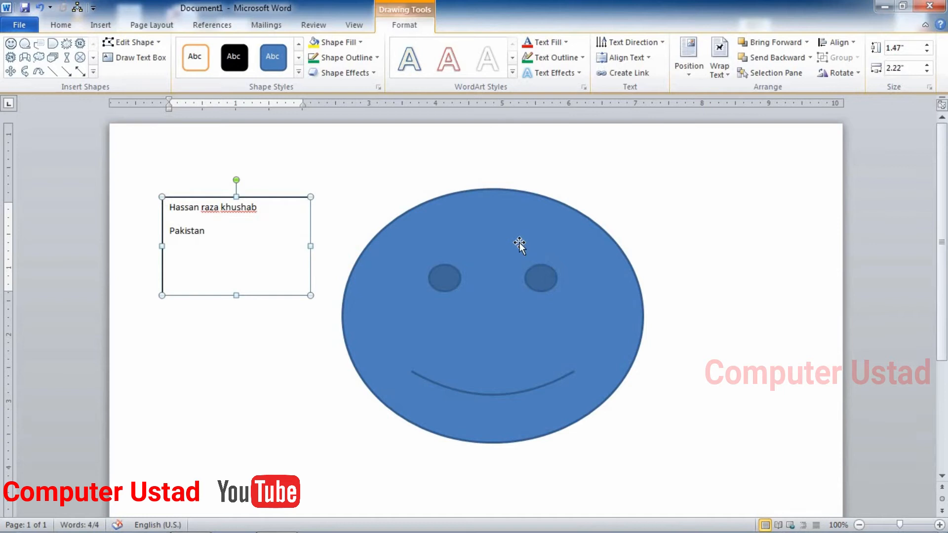
{"action": "left_click", "coordinate": [519, 242]}
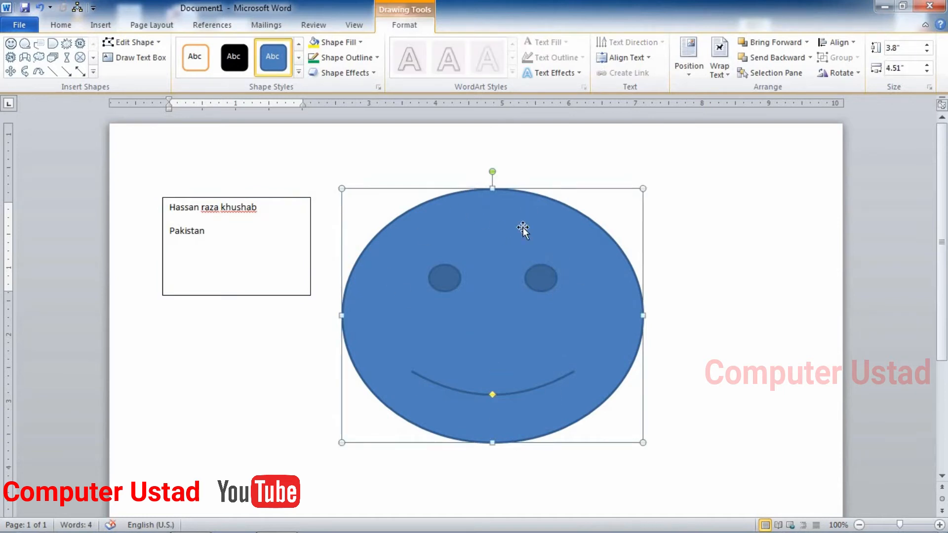
{"action": "left_click", "coordinate": [212, 252]}
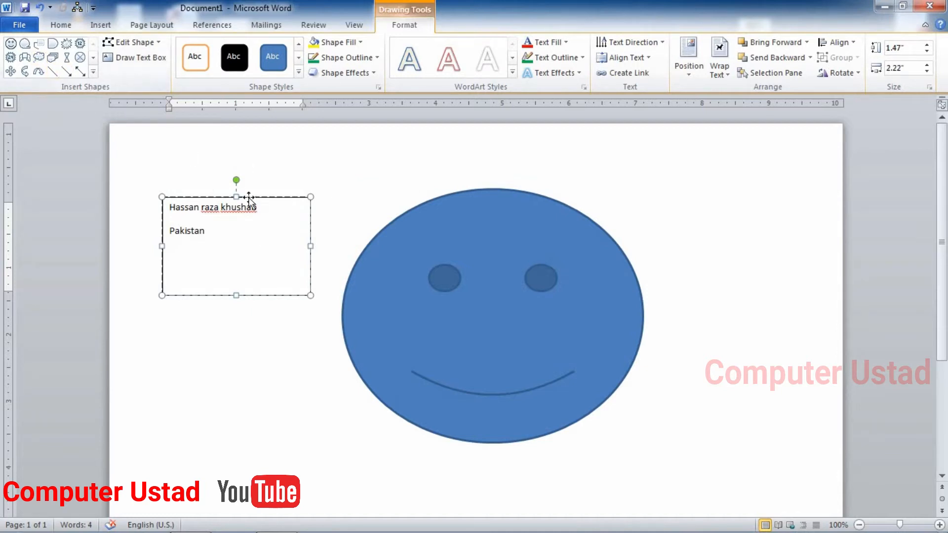
{"action": "key", "text": "Delete"}
{"action": "left_click", "coordinate": [448, 285]}
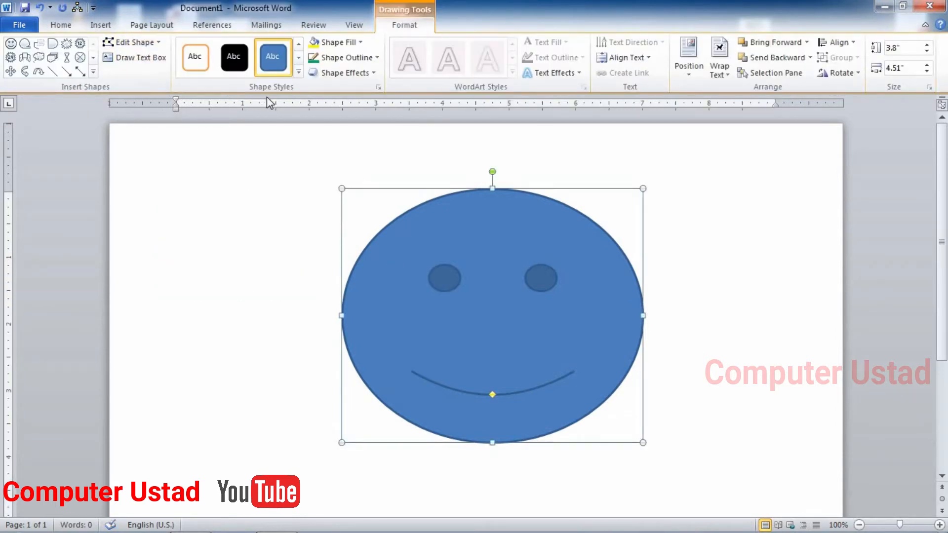
Try the subtle red and green shape styles, then apply the light purple Subtle Effect style
{"action": "left_click", "coordinate": [298, 72]}
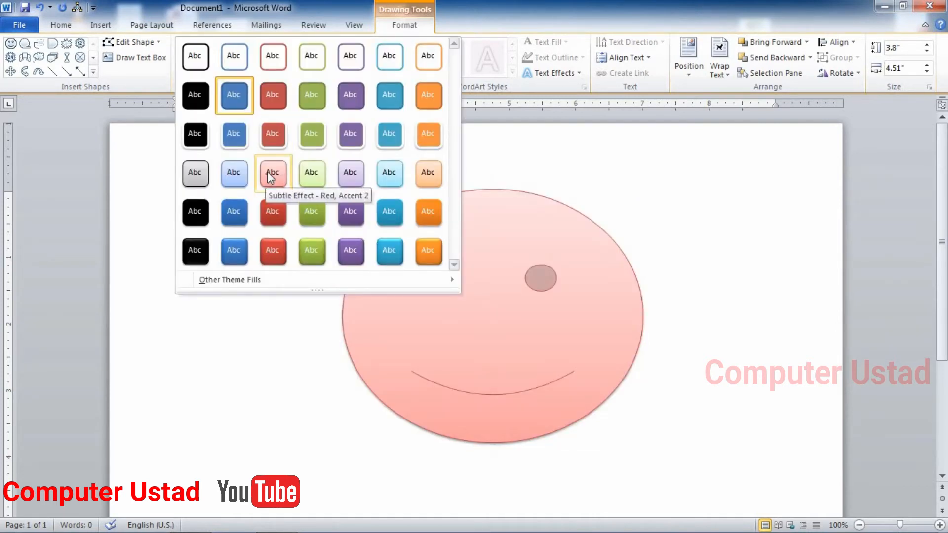
{"action": "left_click", "coordinate": [267, 170]}
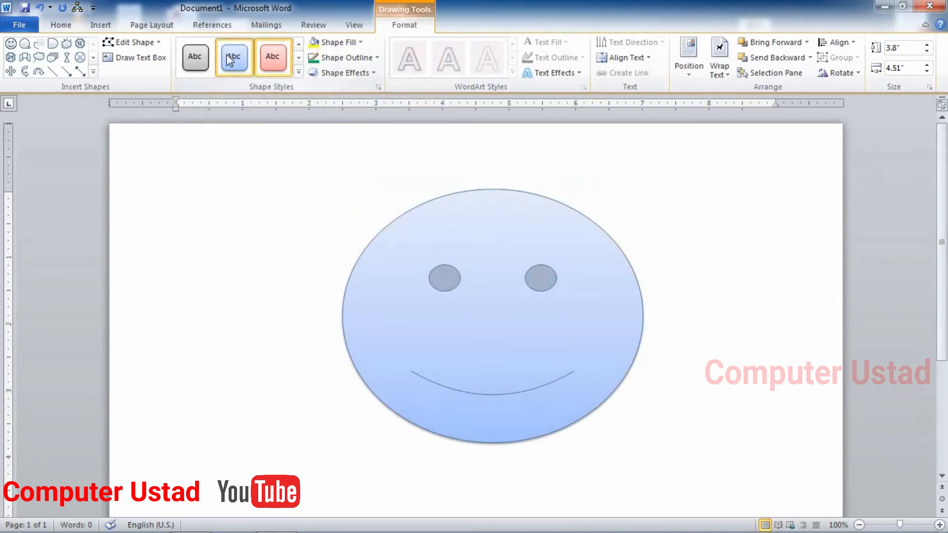
{"action": "left_click", "coordinate": [195, 58]}
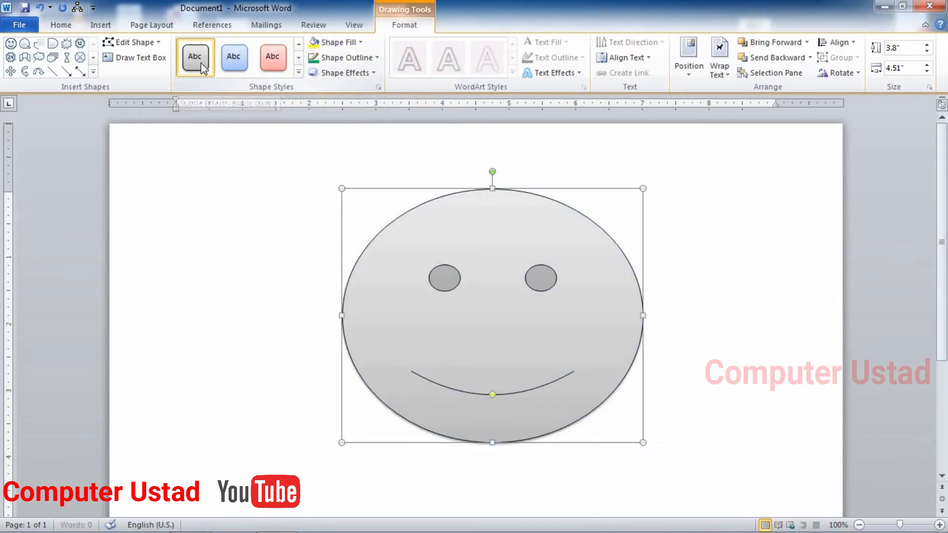
{"action": "left_click", "coordinate": [299, 72]}
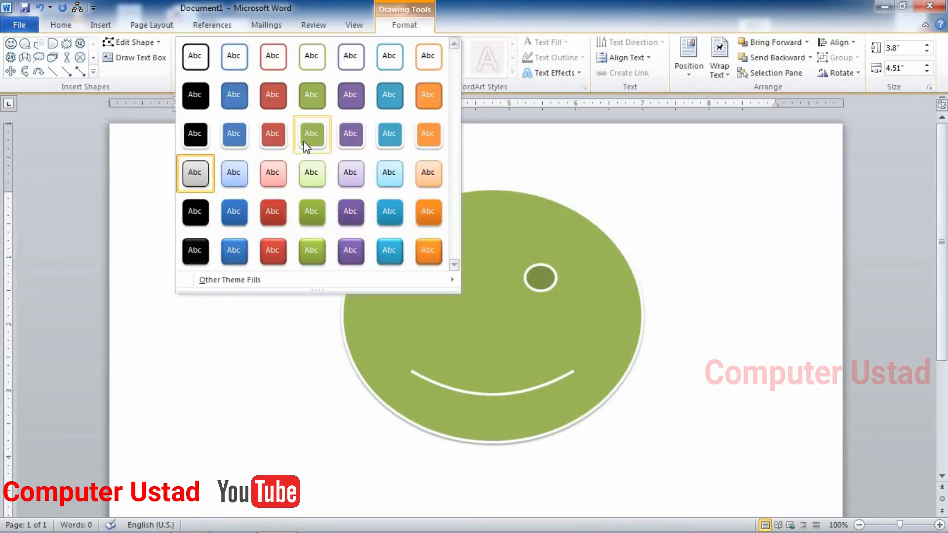
{"action": "left_click", "coordinate": [311, 133]}
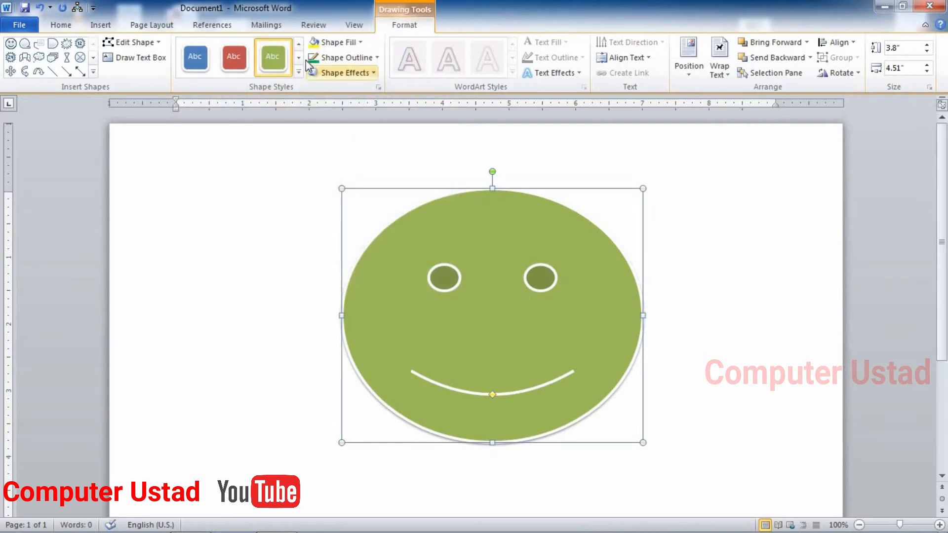
{"action": "left_click", "coordinate": [218, 67]}
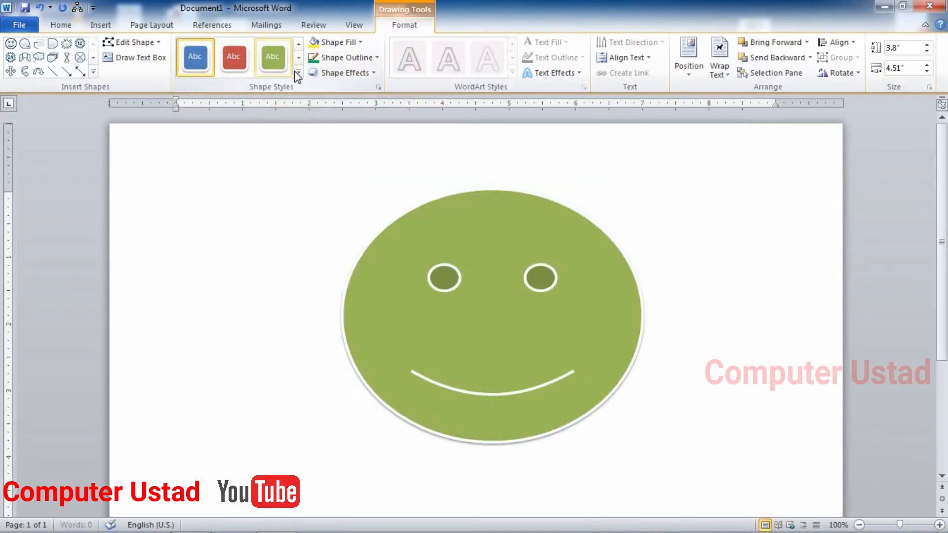
{"action": "left_click", "coordinate": [297, 72]}
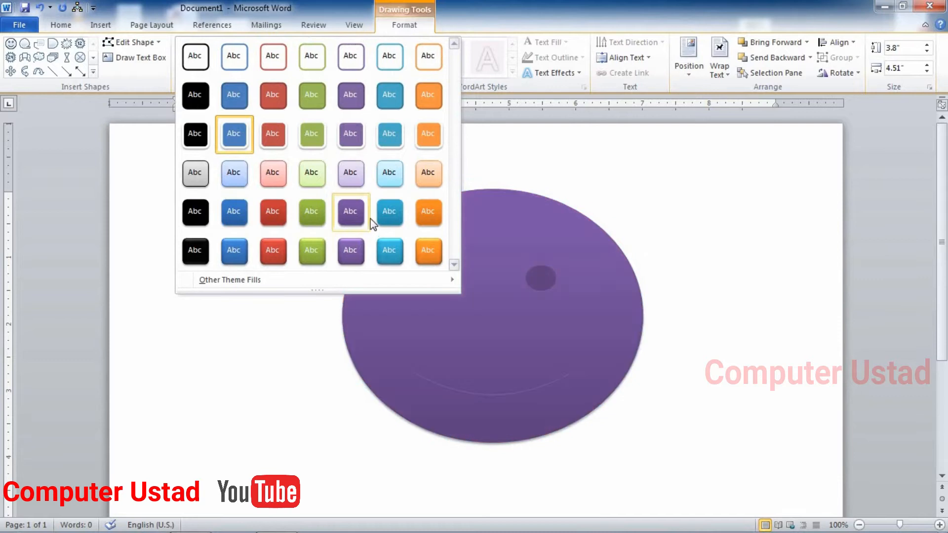
{"action": "left_click", "coordinate": [383, 183]}
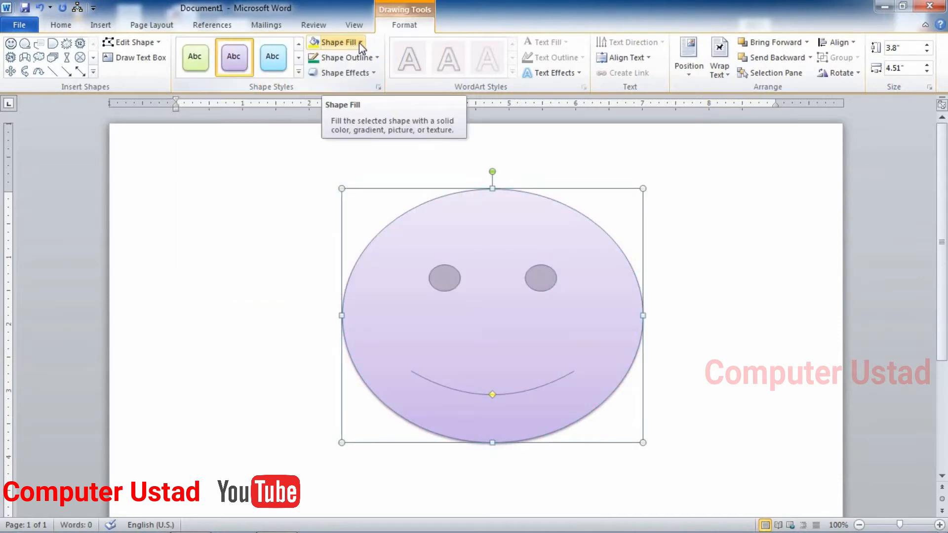
Try an orange fill, no fill, then a dark blue gradient fill on the smiley
{"action": "left_click", "coordinate": [359, 43]}
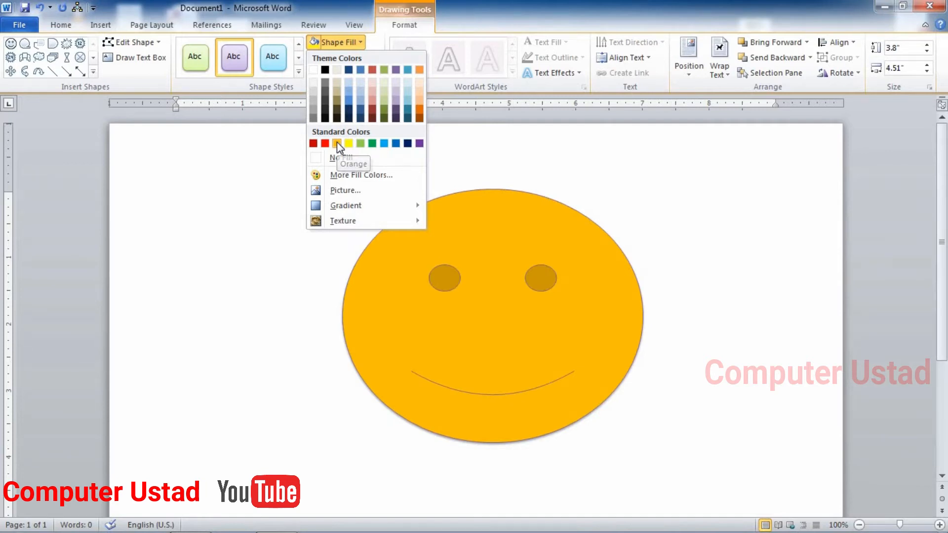
{"action": "left_click", "coordinate": [336, 142]}
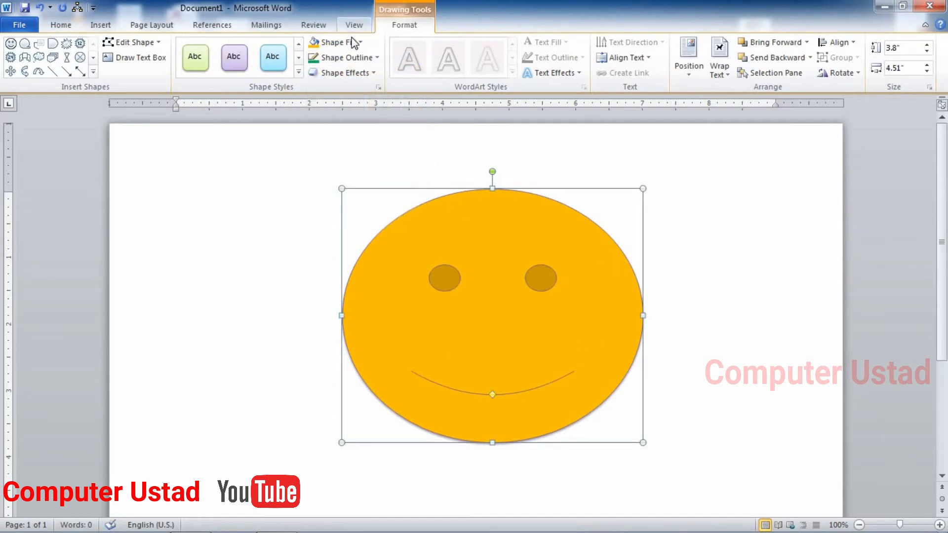
{"action": "left_click", "coordinate": [336, 42]}
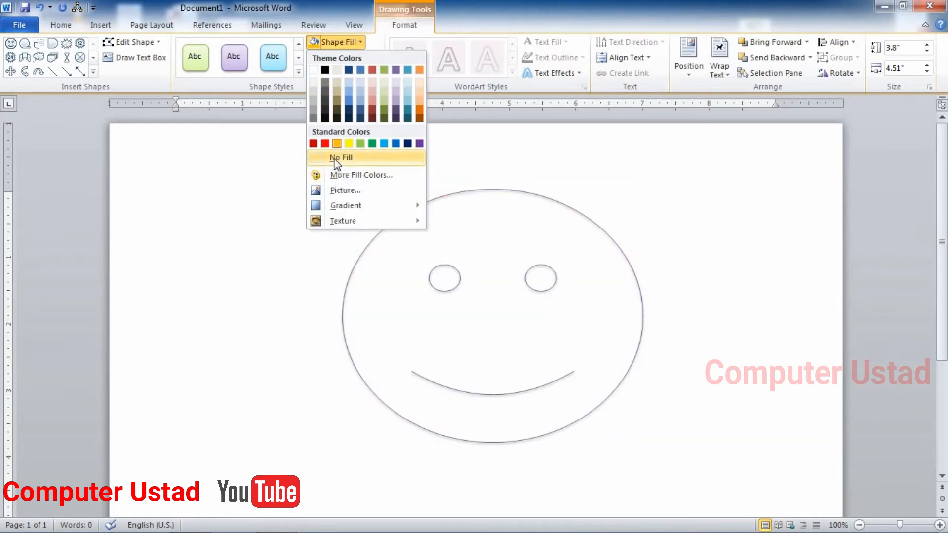
{"action": "left_click", "coordinate": [335, 157]}
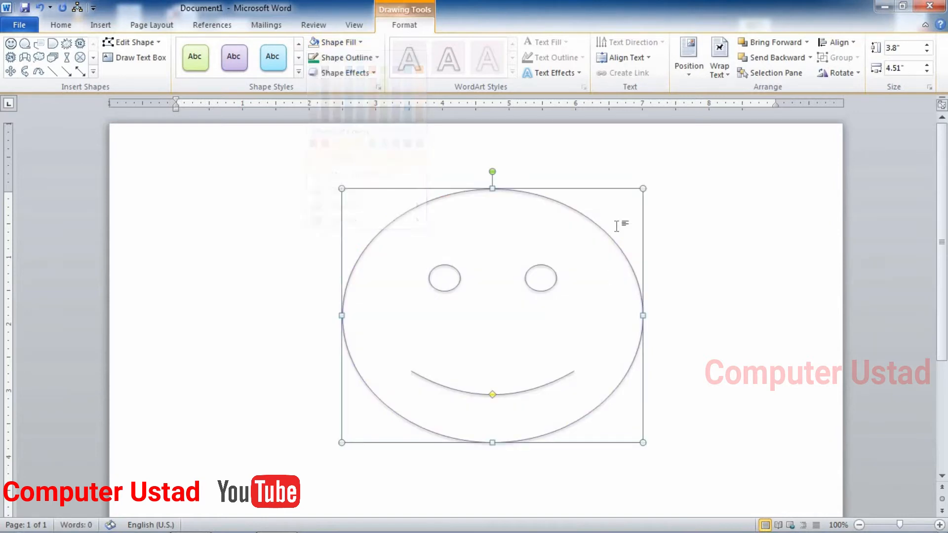
{"action": "left_click", "coordinate": [354, 44]}
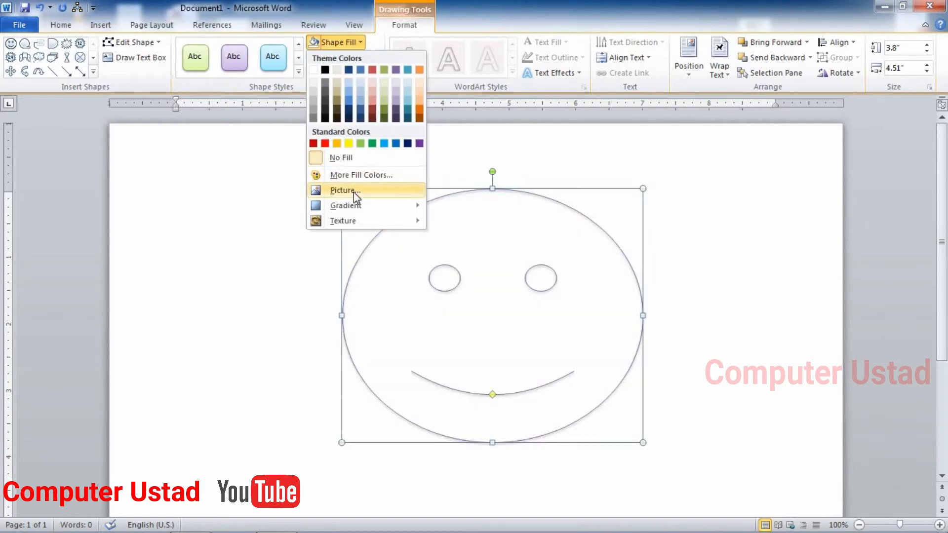
{"action": "mouse_move", "coordinate": [354, 207]}
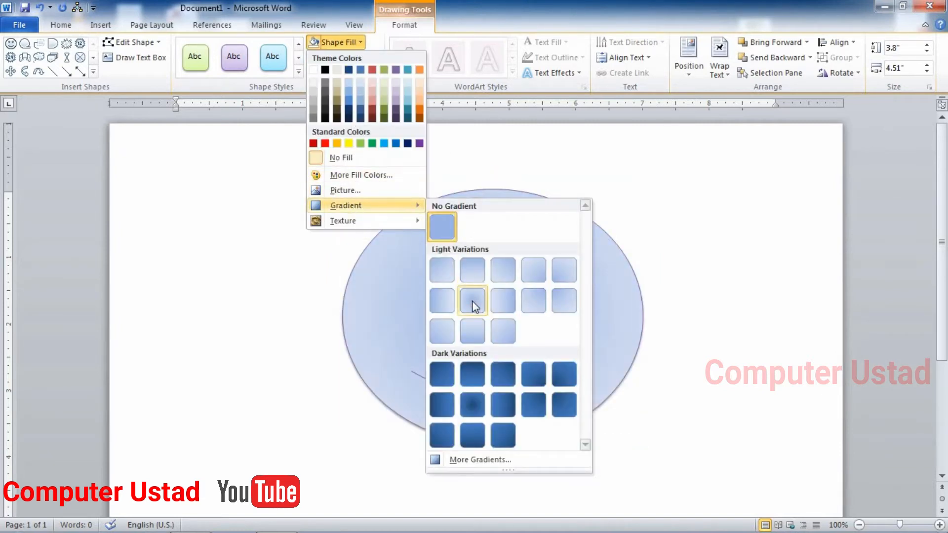
{"action": "left_click", "coordinate": [472, 404]}
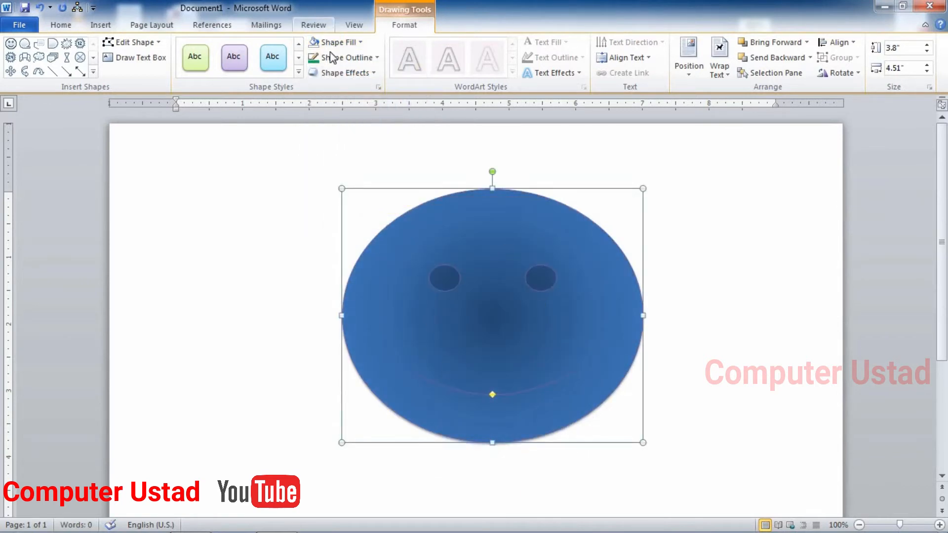
Try a white granite texture and a picture fill, then settle on solid Orange
{"action": "left_click", "coordinate": [341, 41]}
{"action": "mouse_move", "coordinate": [351, 220]}
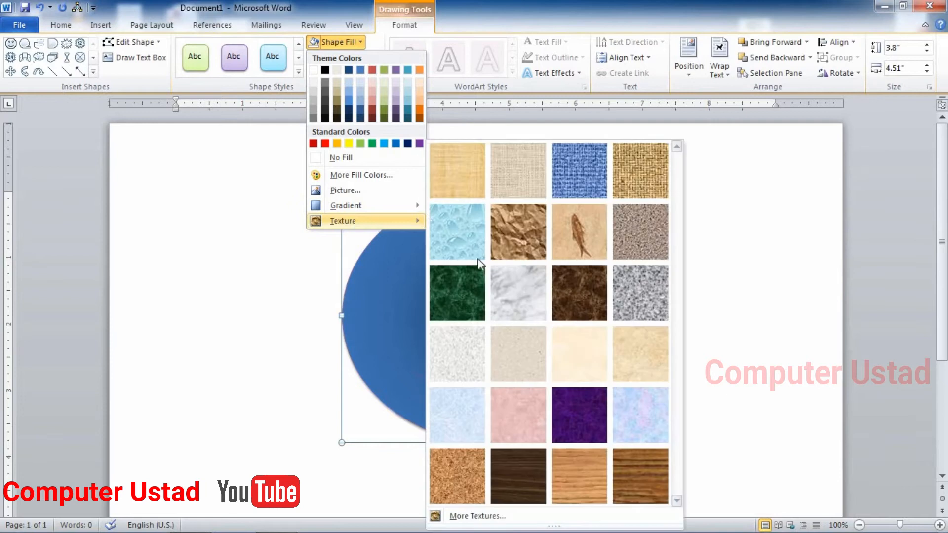
{"action": "left_click", "coordinate": [466, 356]}
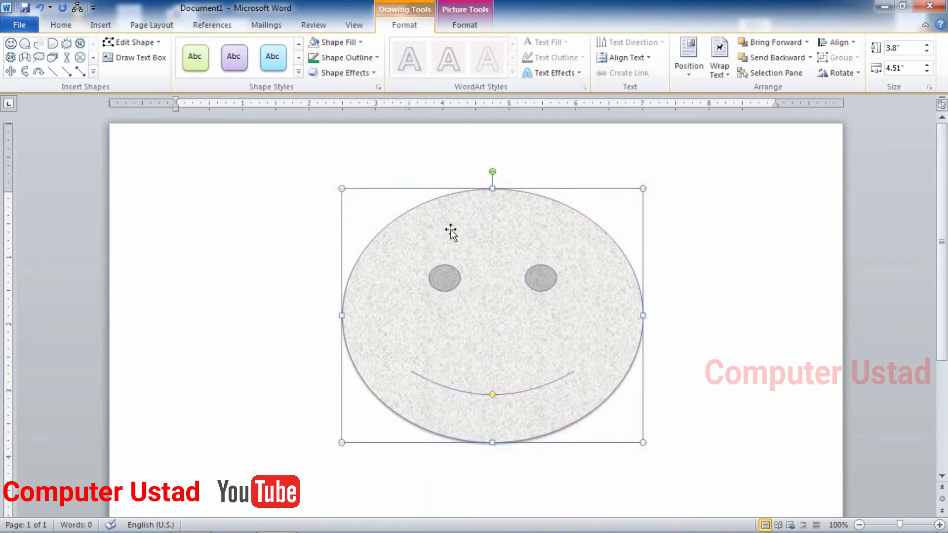
{"action": "left_click", "coordinate": [339, 42]}
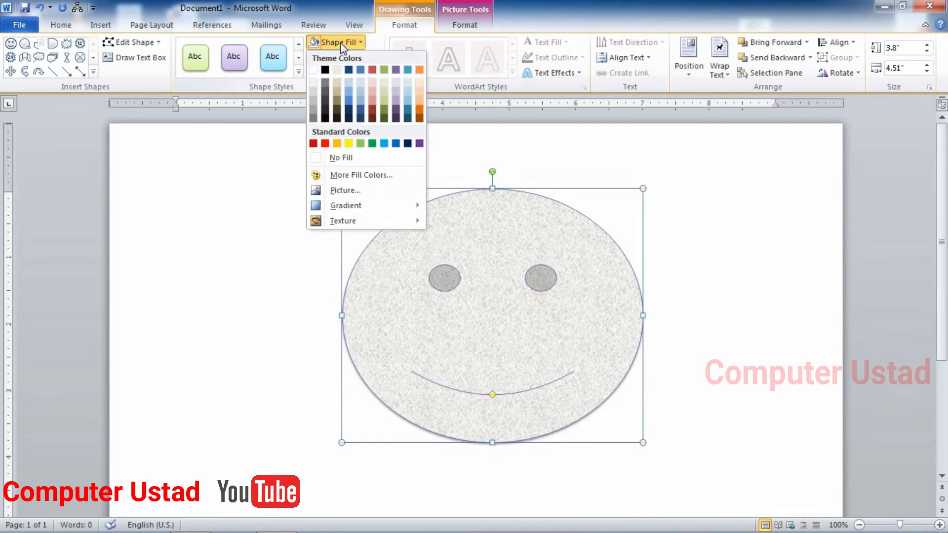
{"action": "left_click", "coordinate": [350, 195]}
{"action": "left_click", "coordinate": [542, 34]}
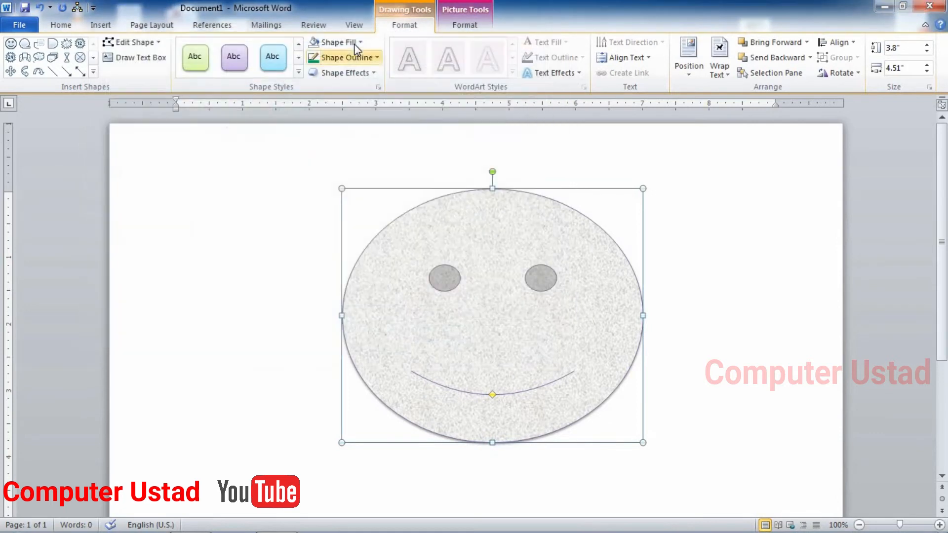
{"action": "left_click", "coordinate": [354, 44]}
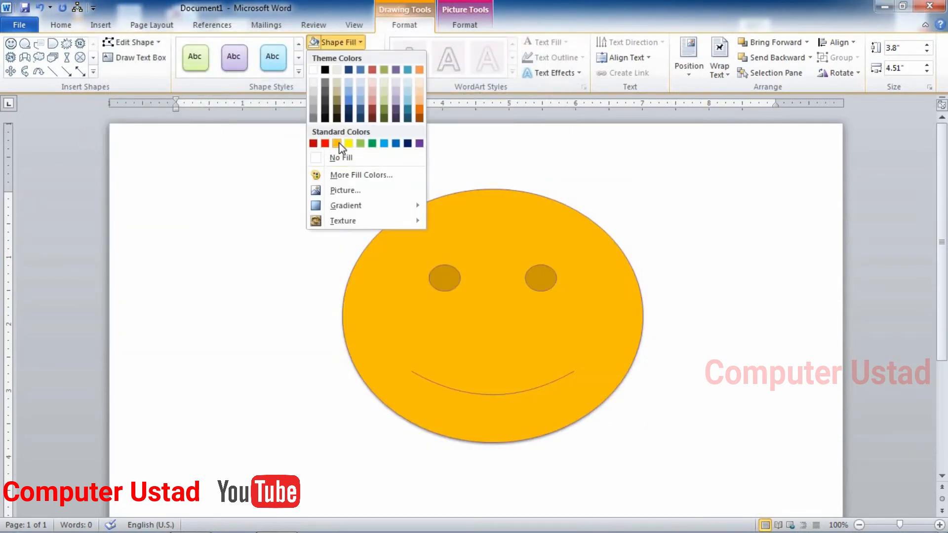
{"action": "left_click", "coordinate": [338, 144]}
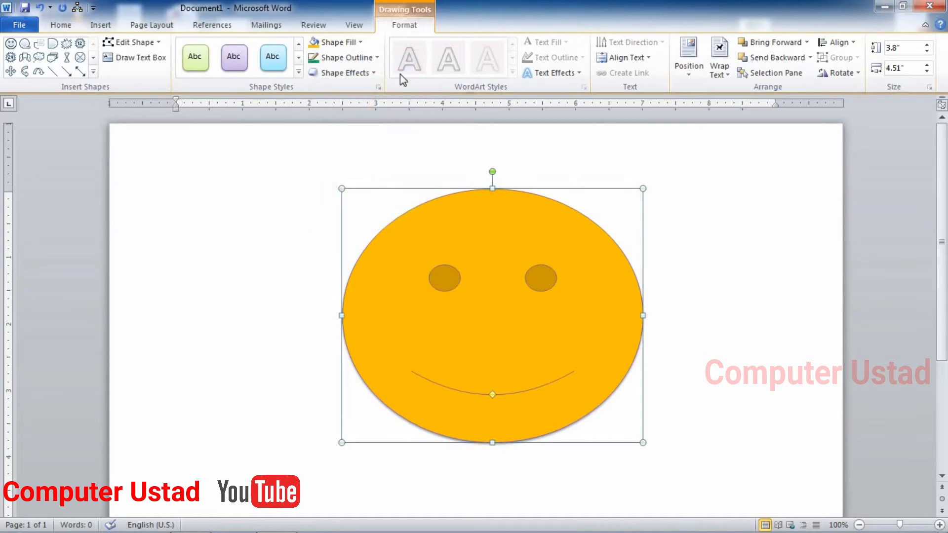
Give the smiley a red outline with a 2¼ pt weight
{"action": "left_click", "coordinate": [377, 58]}
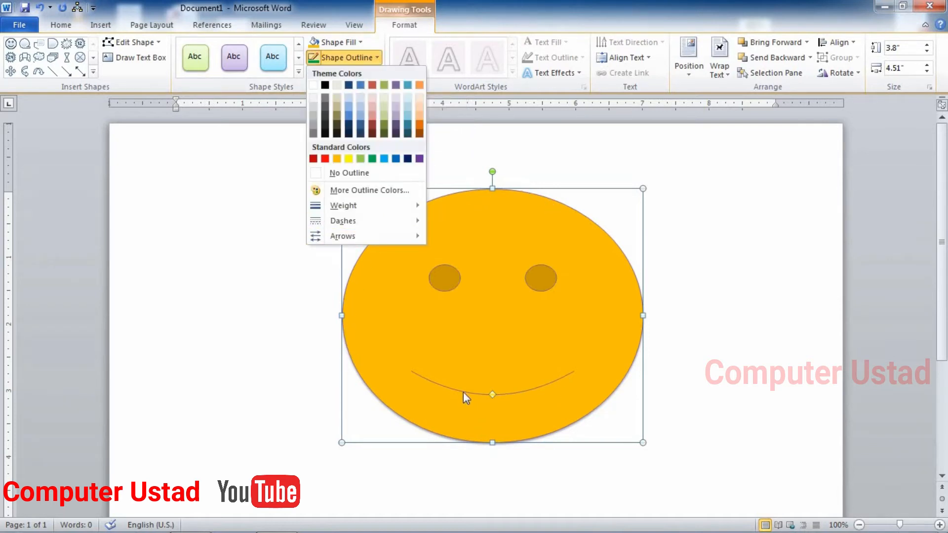
{"action": "left_click", "coordinate": [324, 159]}
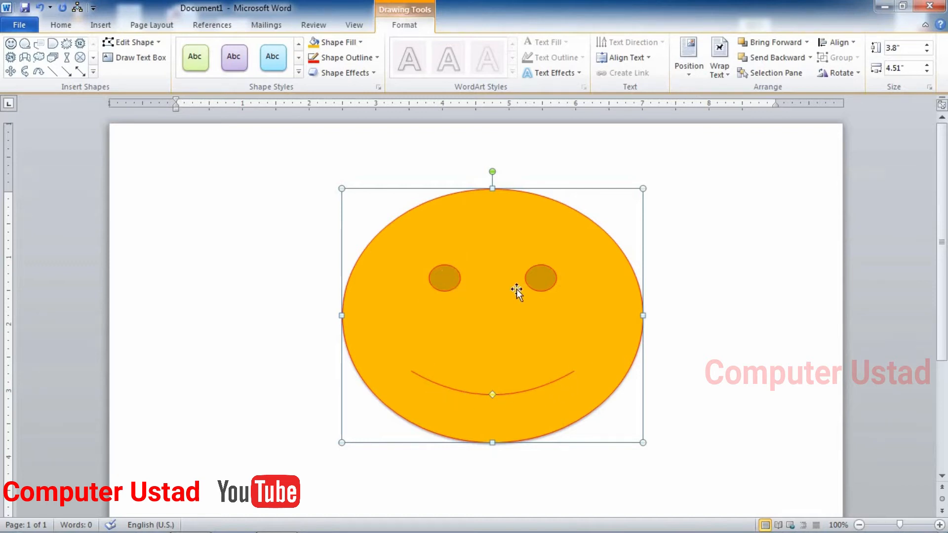
{"action": "left_click", "coordinate": [377, 58]}
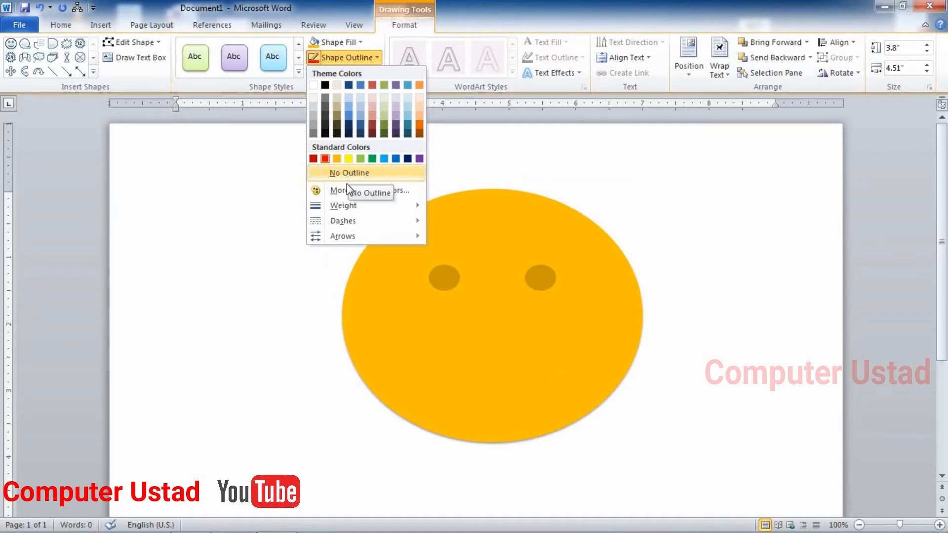
{"action": "mouse_move", "coordinate": [357, 204]}
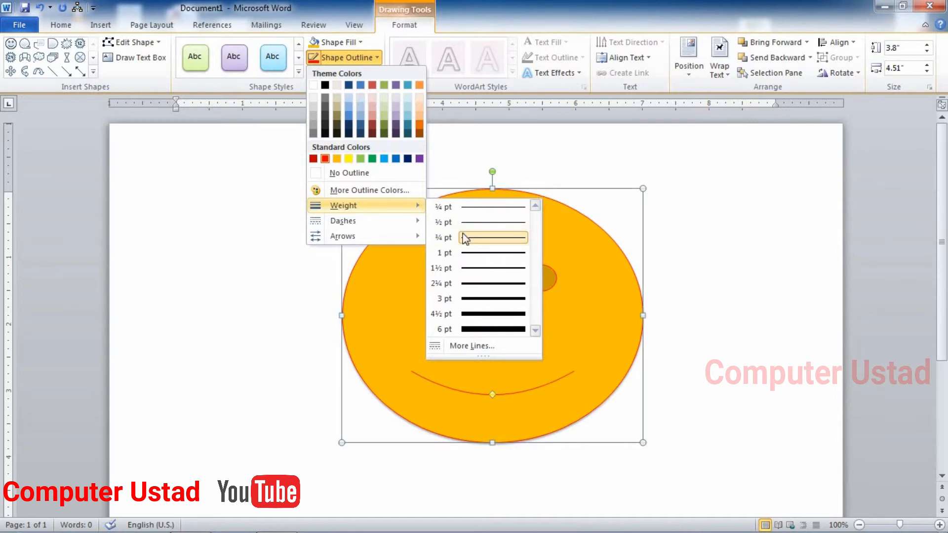
{"action": "left_click", "coordinate": [471, 284]}
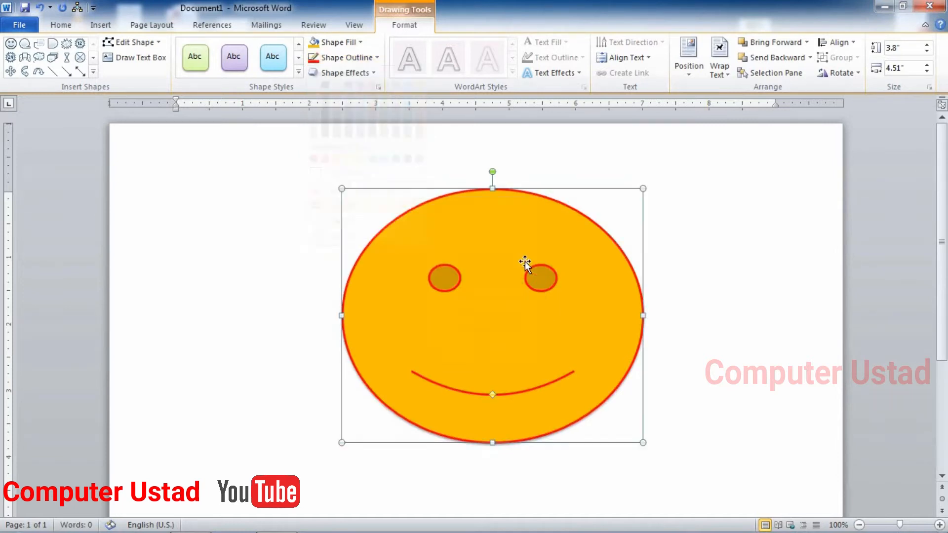
Add an arrowhead to the smile's end, trying Round Dot before returning to a solid line
{"action": "left_click", "coordinate": [362, 58]}
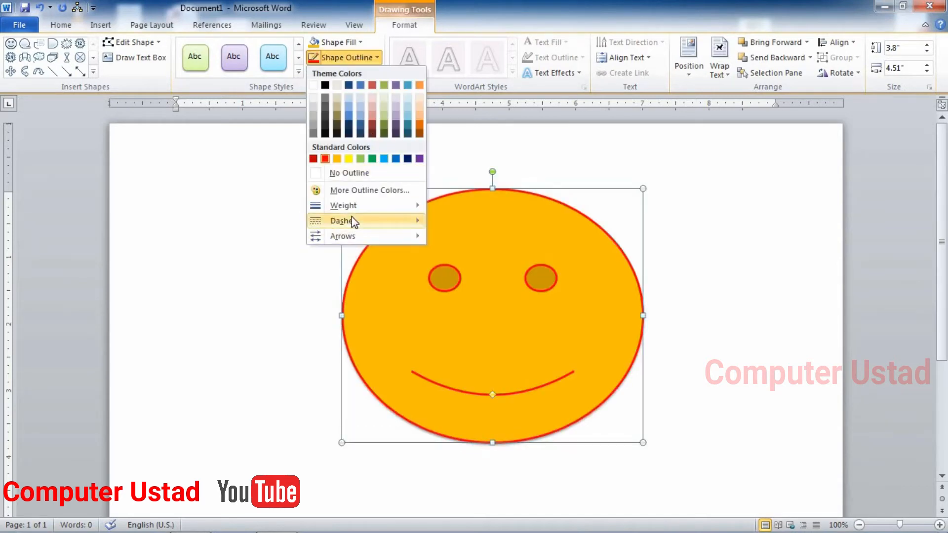
{"action": "mouse_move", "coordinate": [378, 221]}
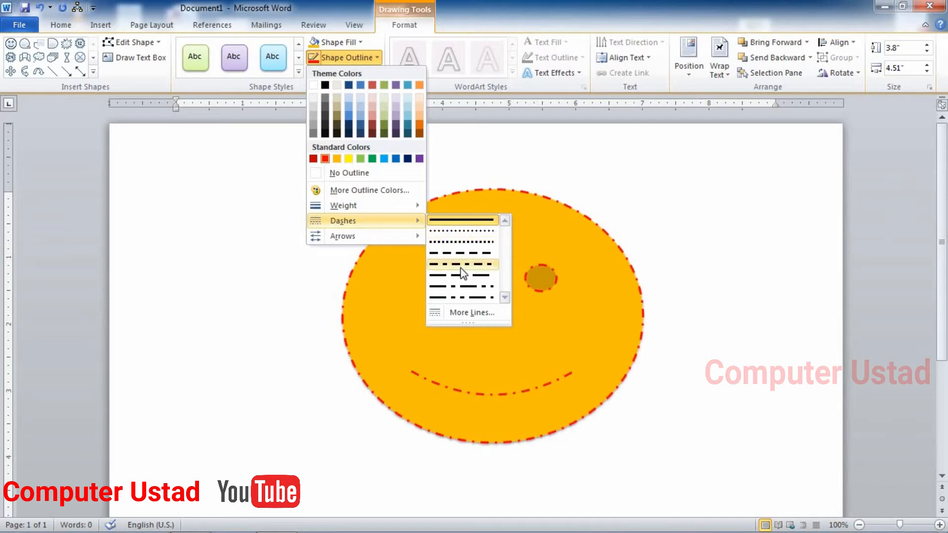
{"action": "left_click", "coordinate": [463, 231]}
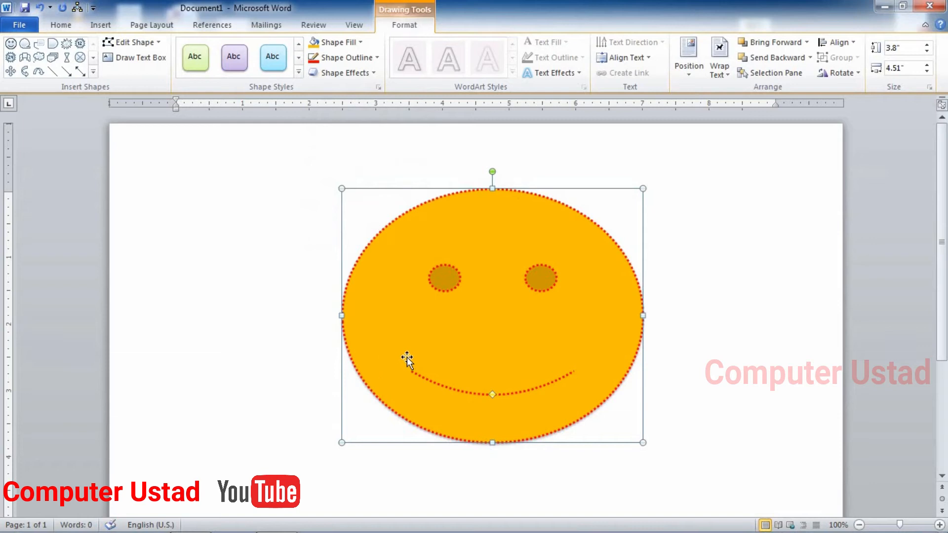
{"action": "left_click", "coordinate": [366, 58]}
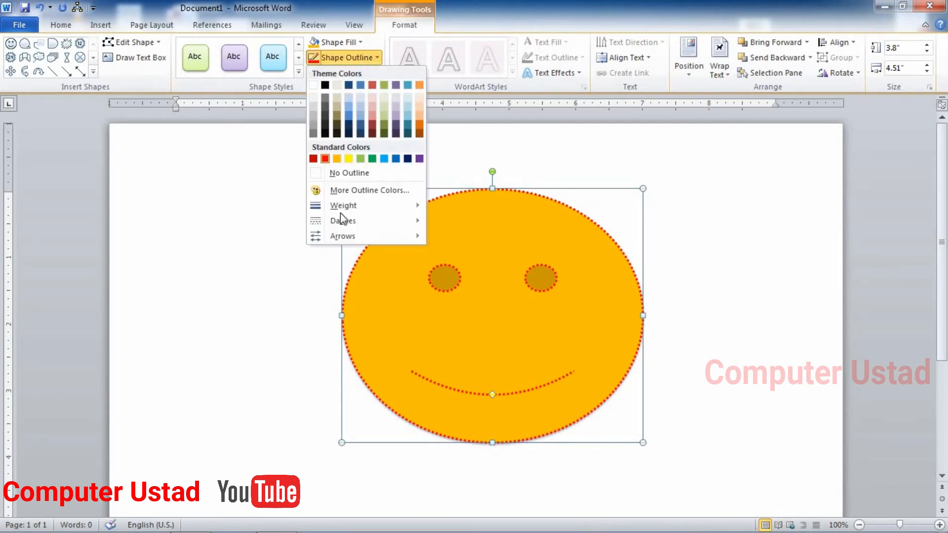
{"action": "mouse_move", "coordinate": [348, 235]}
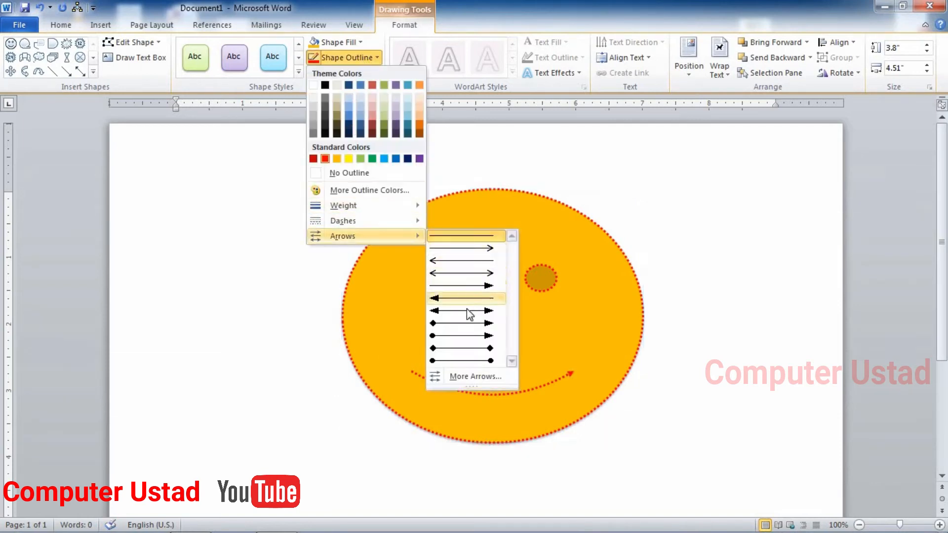
{"action": "left_click", "coordinate": [469, 324]}
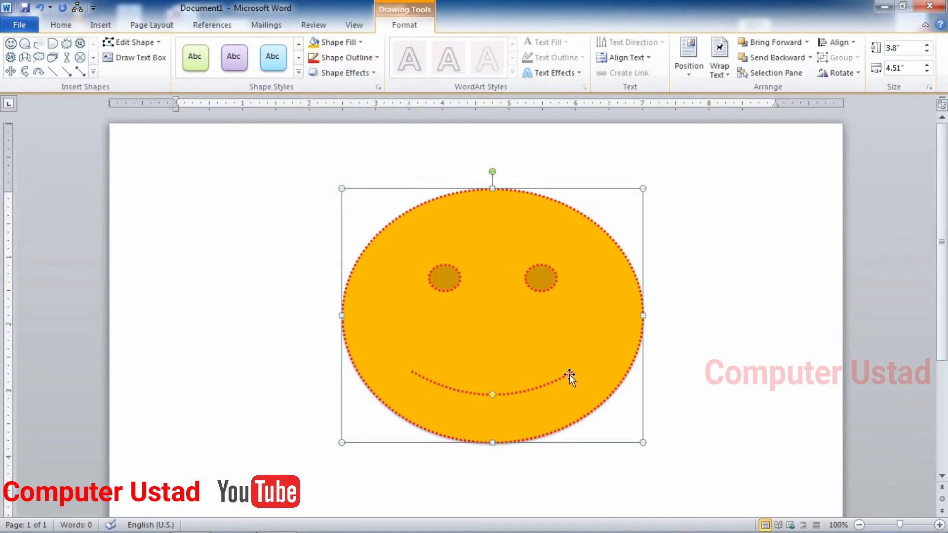
{"action": "left_click", "coordinate": [360, 62]}
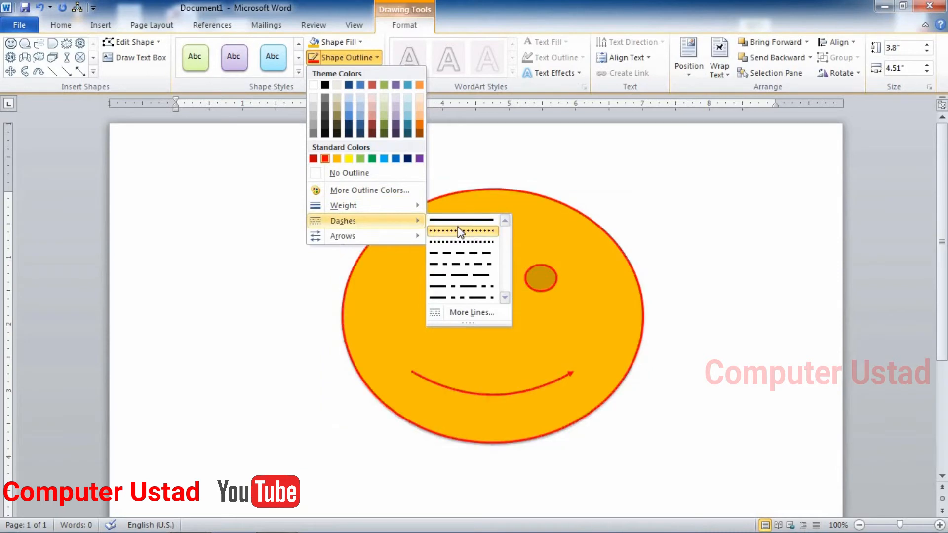
{"action": "left_click", "coordinate": [535, 226]}
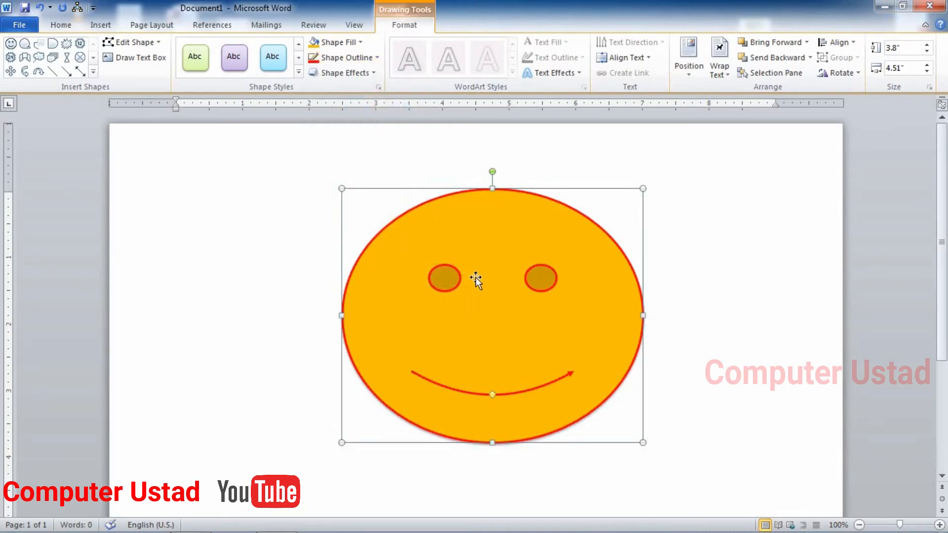
Try two 3-D presets on the smiley, then set the Preset effect back to No Presets
{"action": "left_click", "coordinate": [355, 72]}
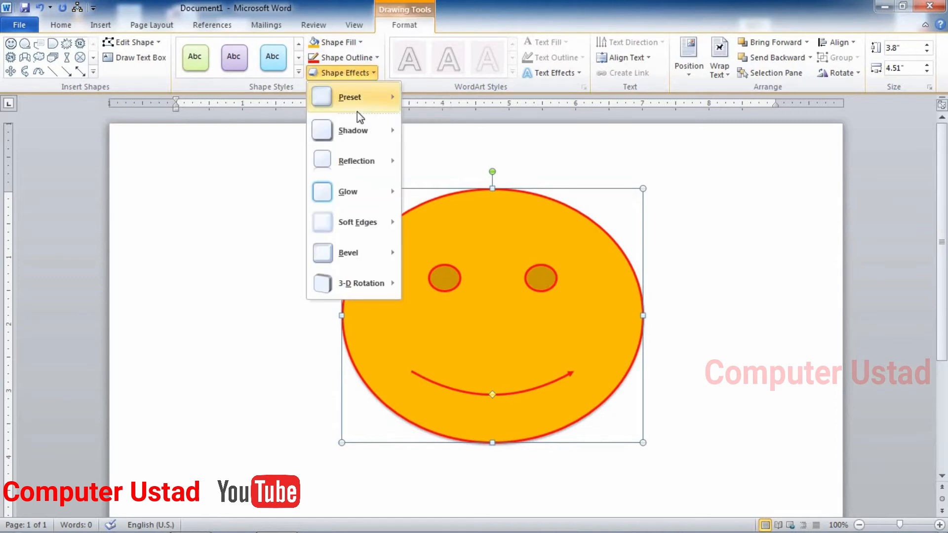
{"action": "mouse_move", "coordinate": [362, 102]}
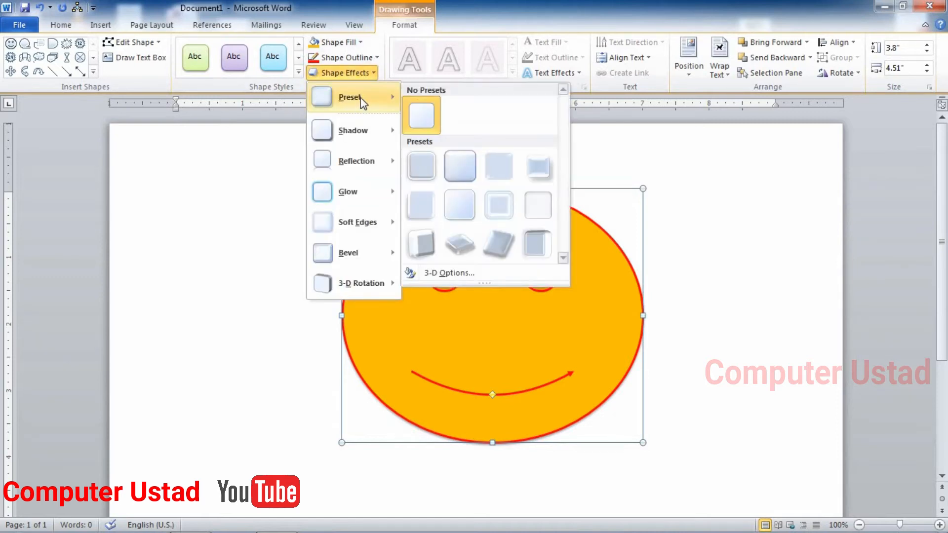
{"action": "left_click", "coordinate": [459, 165]}
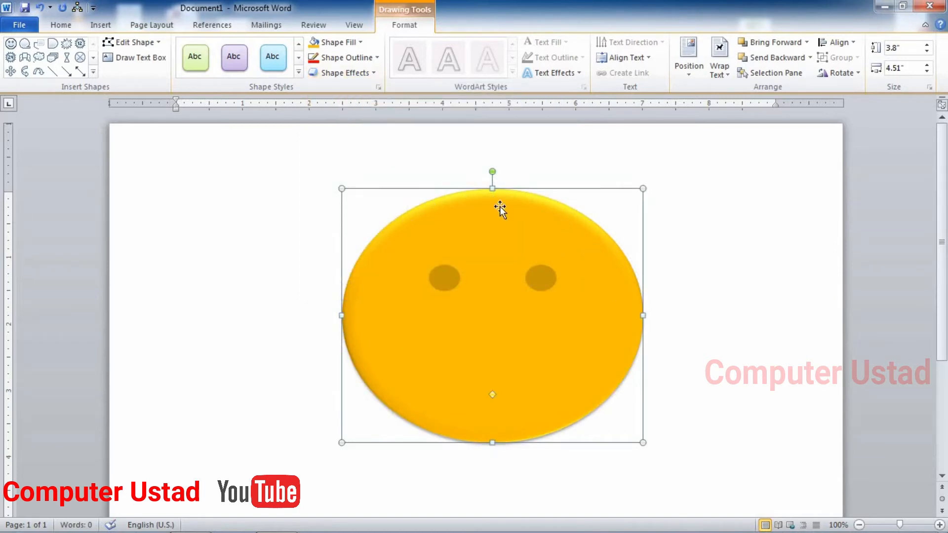
{"action": "left_click", "coordinate": [343, 74]}
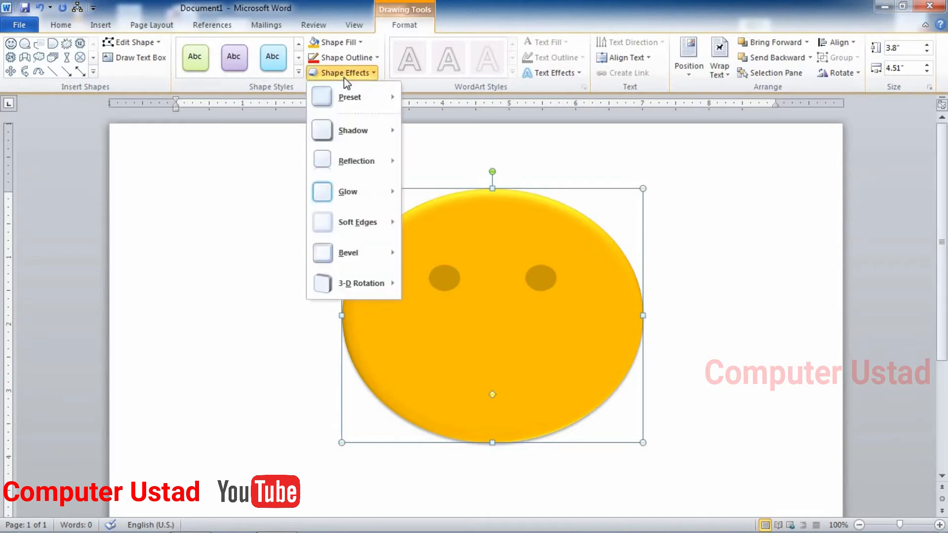
{"action": "mouse_move", "coordinate": [376, 94]}
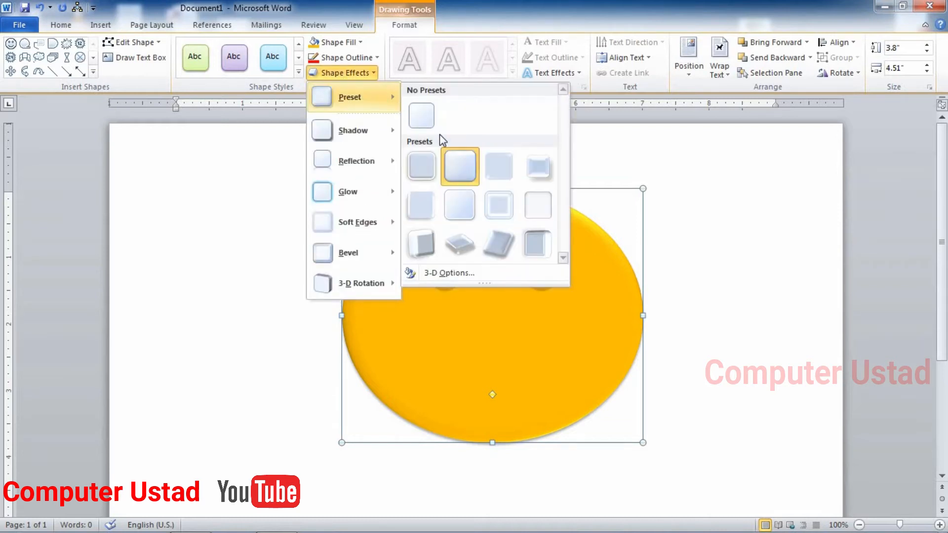
{"action": "left_click", "coordinate": [463, 250]}
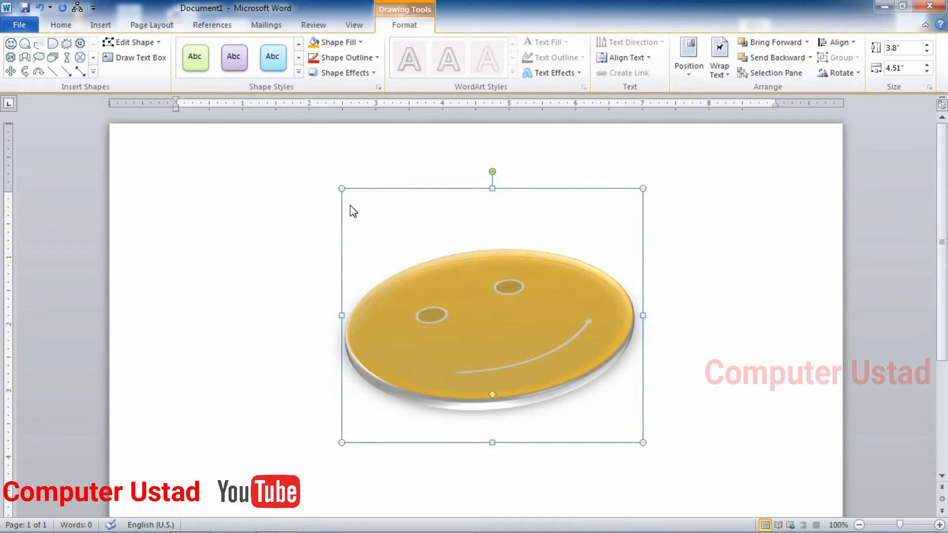
{"action": "left_click", "coordinate": [344, 73]}
{"action": "mouse_move", "coordinate": [378, 142]}
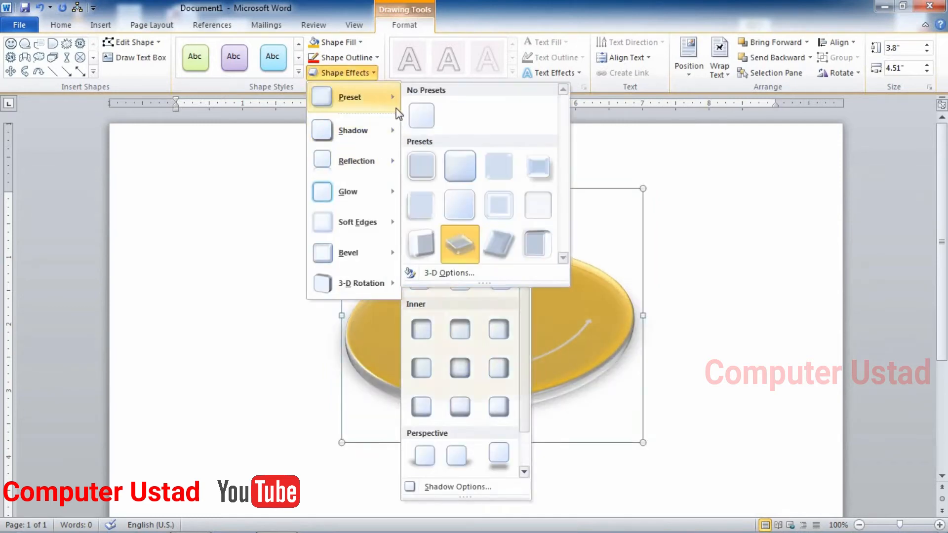
{"action": "left_click", "coordinate": [410, 112]}
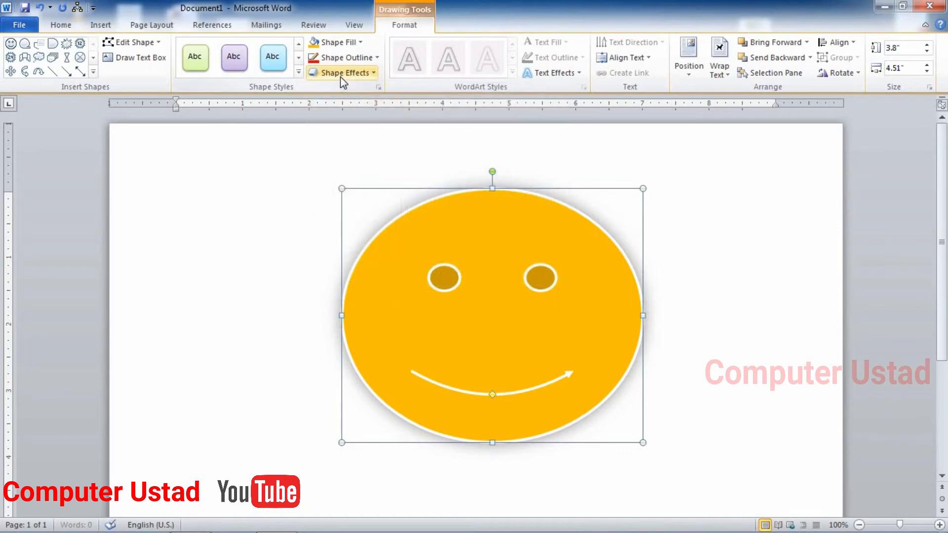
Add an Outer Offset Top shadow to the smiley and deselect it
{"action": "left_click", "coordinate": [339, 76]}
{"action": "mouse_move", "coordinate": [361, 141]}
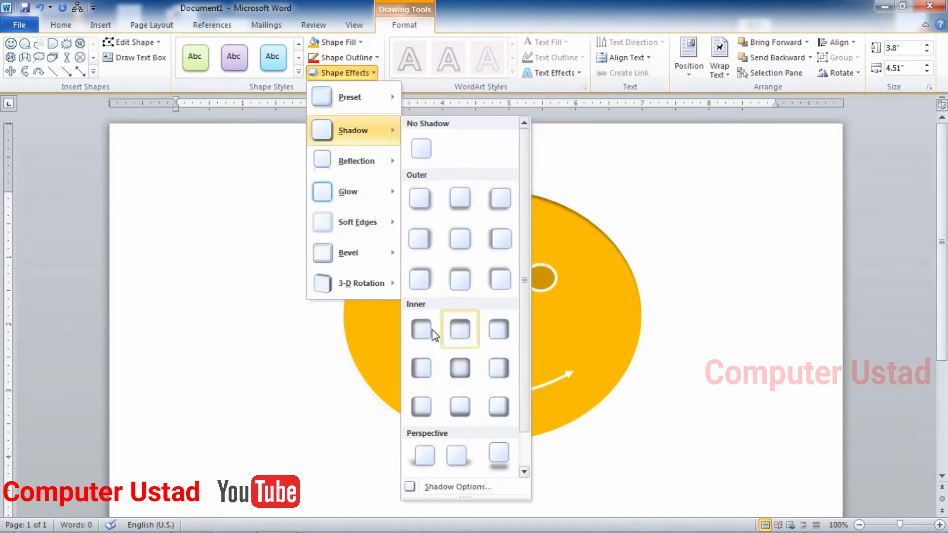
{"action": "left_click", "coordinate": [459, 279]}
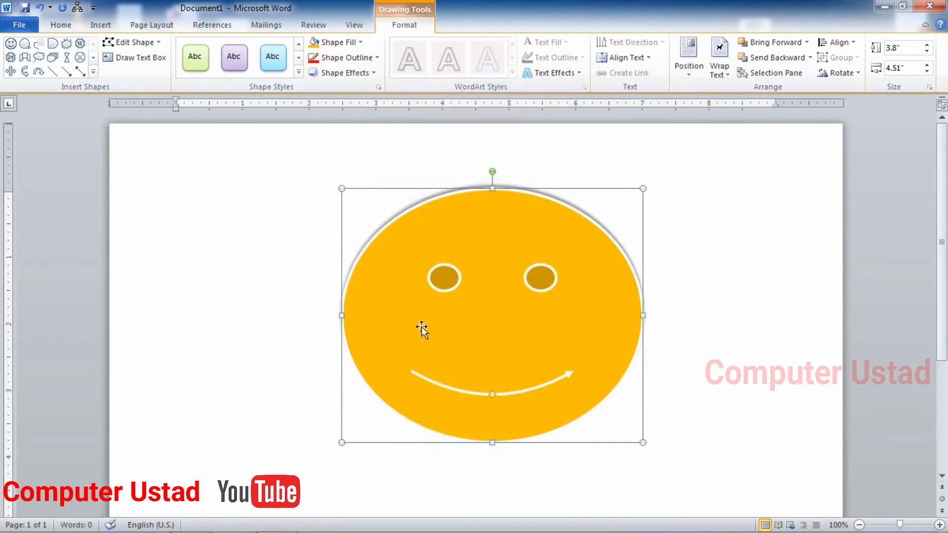
{"action": "left_click", "coordinate": [593, 212]}
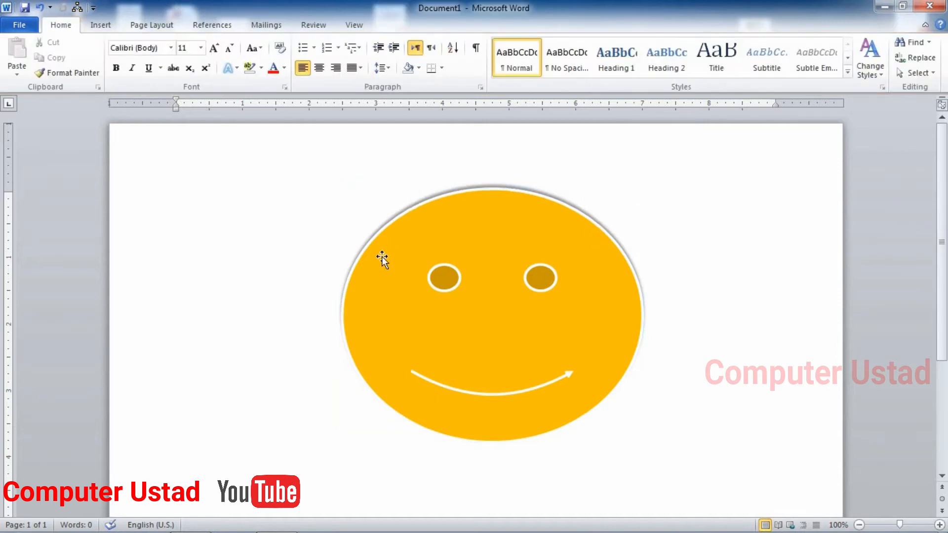